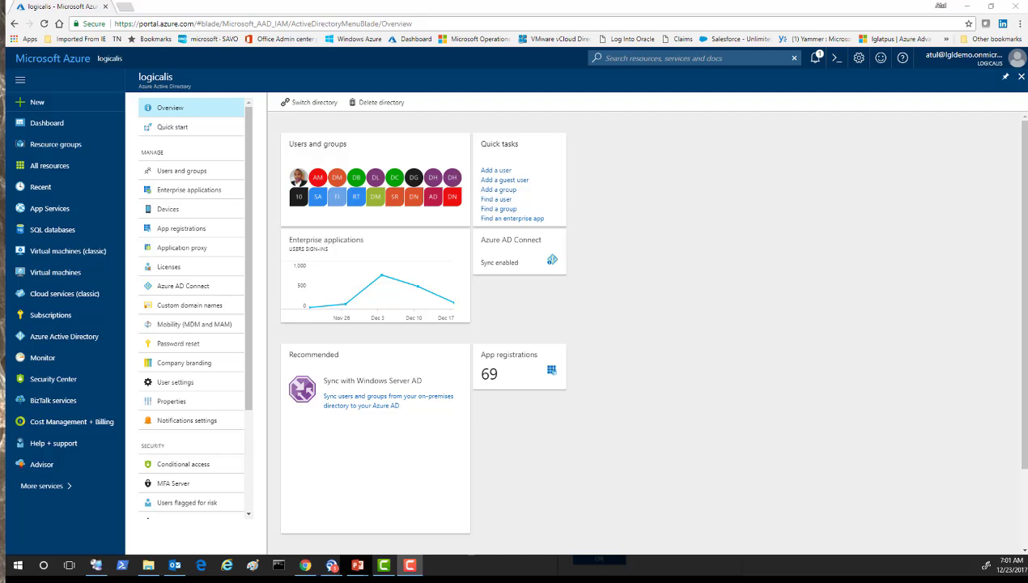
pyautogui.click(73, 338)
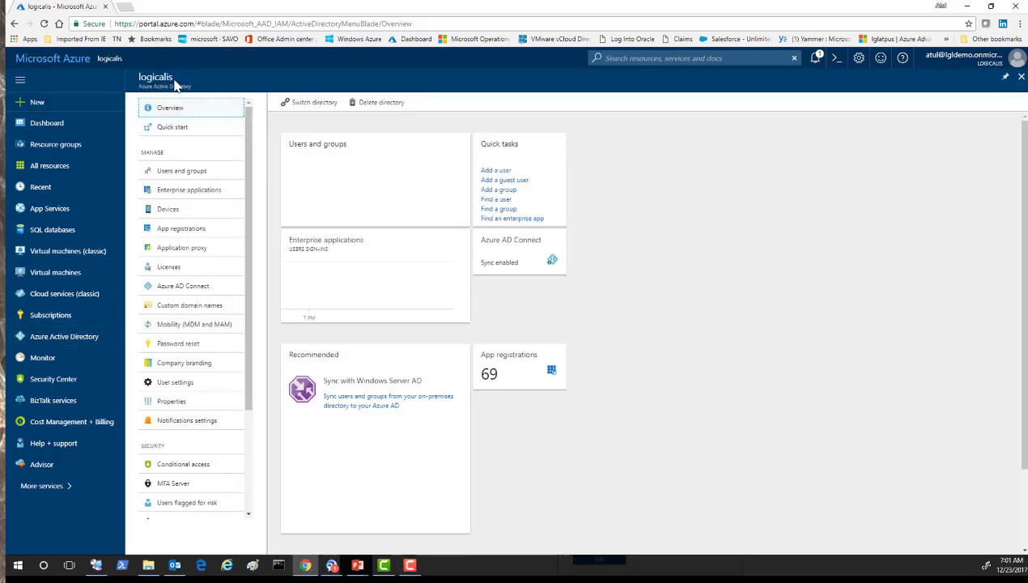
pyautogui.doubleClick(141, 78)
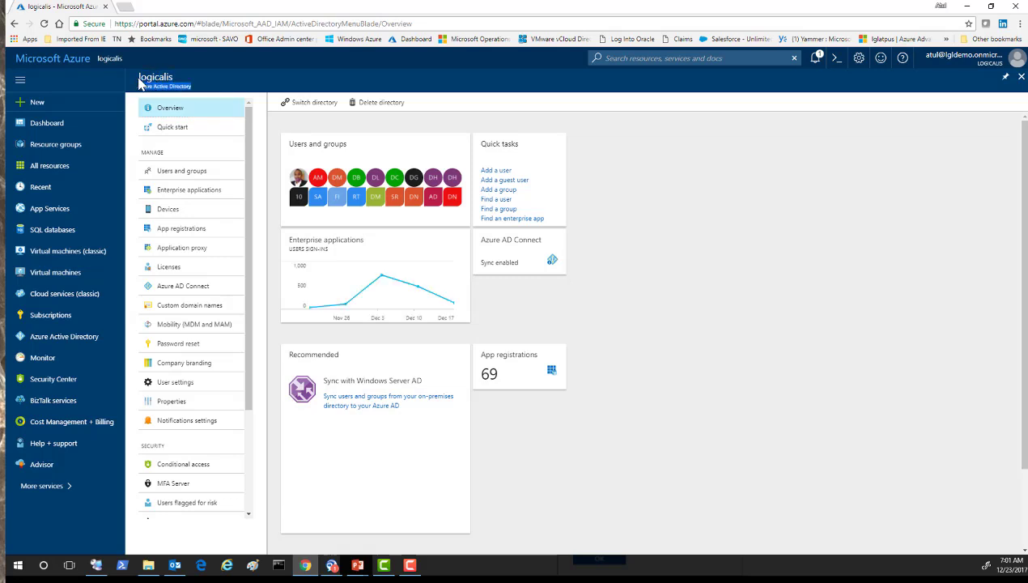
pyautogui.tripleClick(144, 86)
# In Remote Desktop Connection Manager, list the user accounts under lglmsft.us > HR > Users.
pyautogui.click(966, 7)
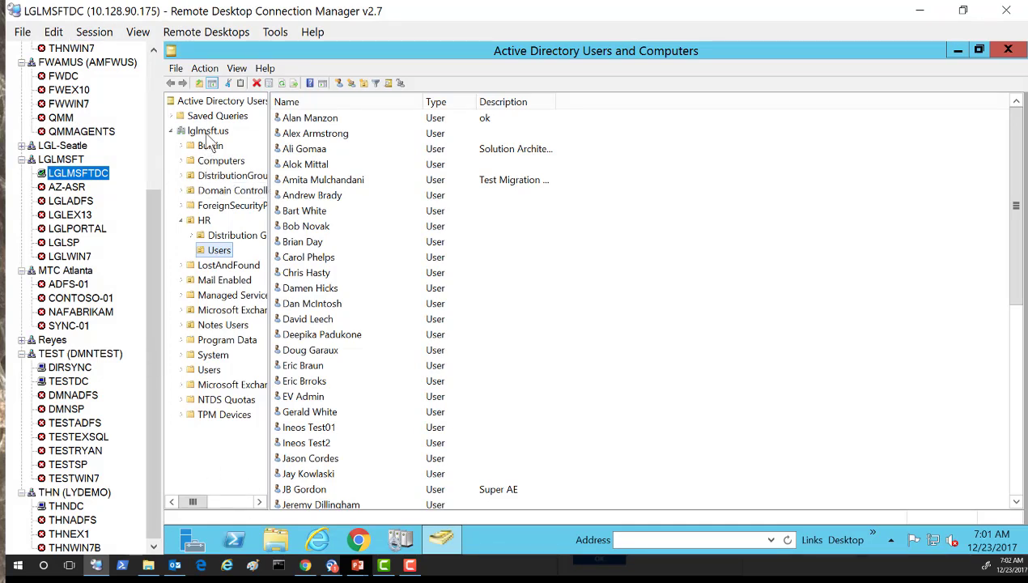
pyautogui.click(207, 132)
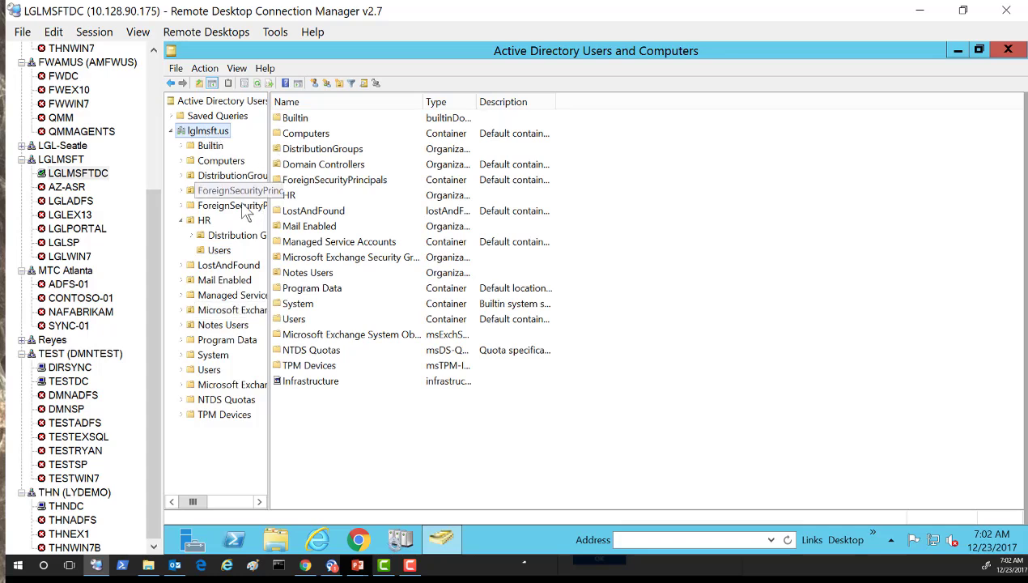
pyautogui.click(220, 251)
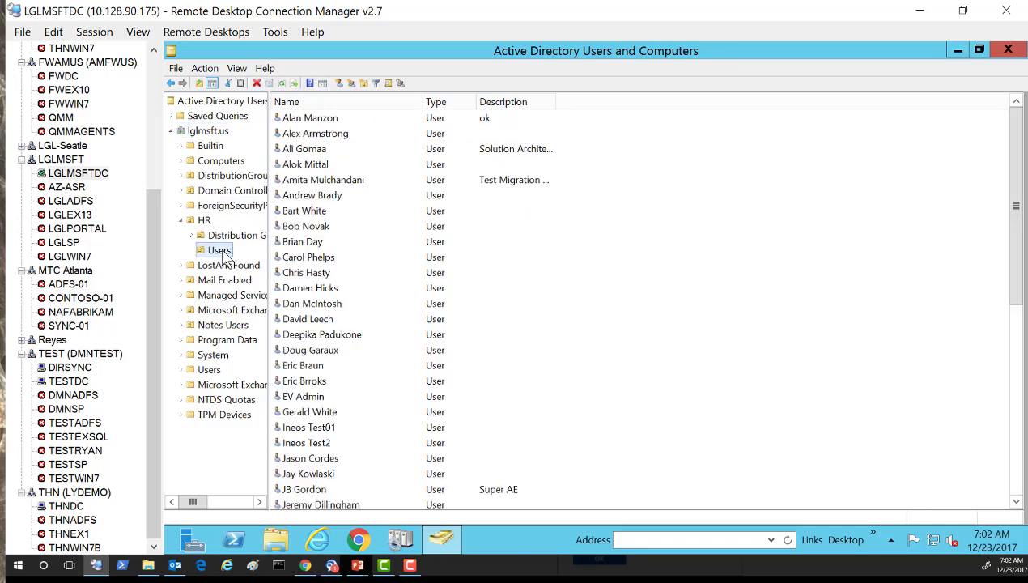
# Inspect the Super AE user's Account tab properties and cancel without changes.
pyautogui.click(312, 275)
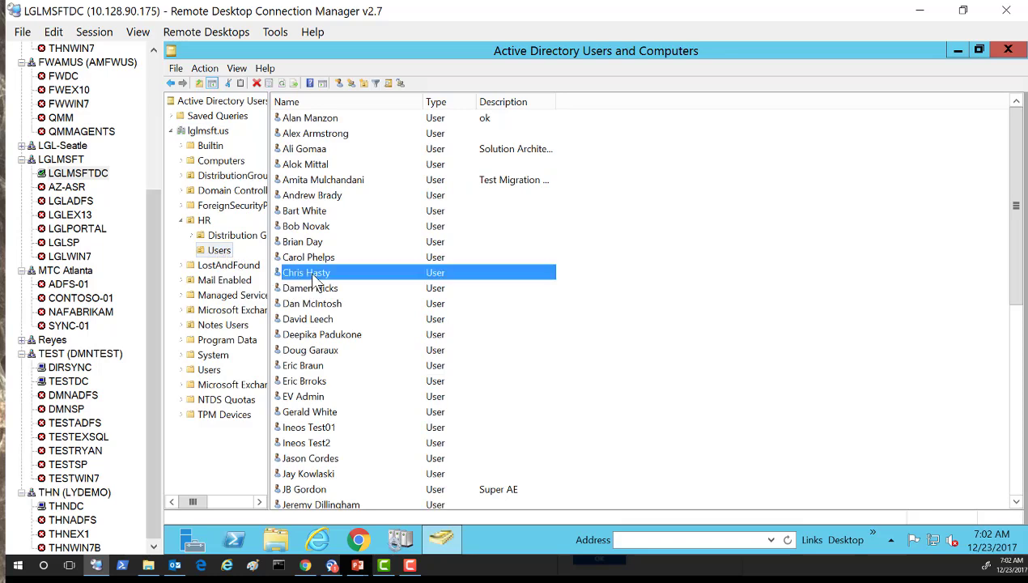
pyautogui.press('j')
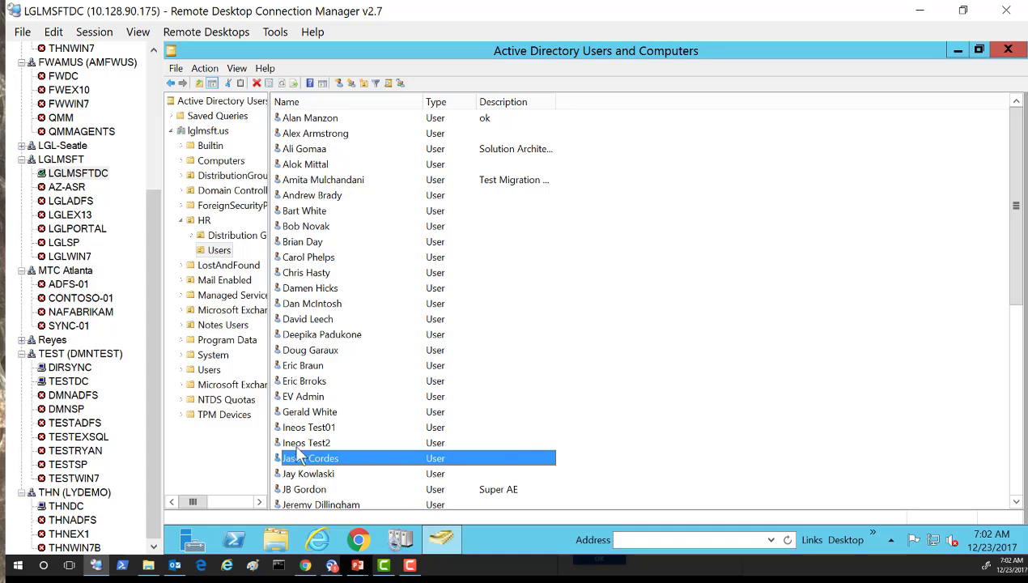
pyautogui.click(305, 491)
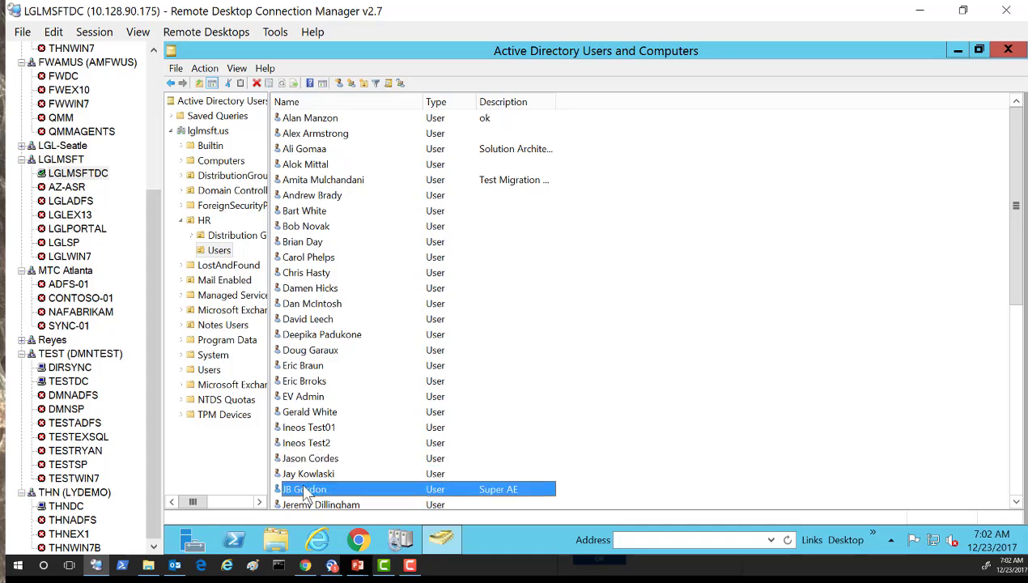
pyautogui.doubleClick(305, 492)
pyautogui.click(564, 138)
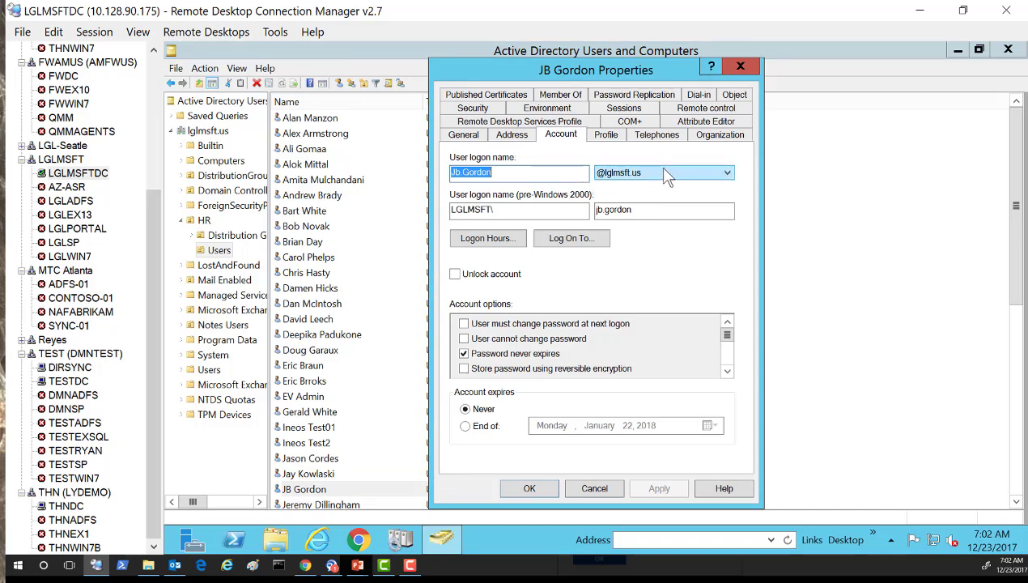
pyautogui.click(595, 489)
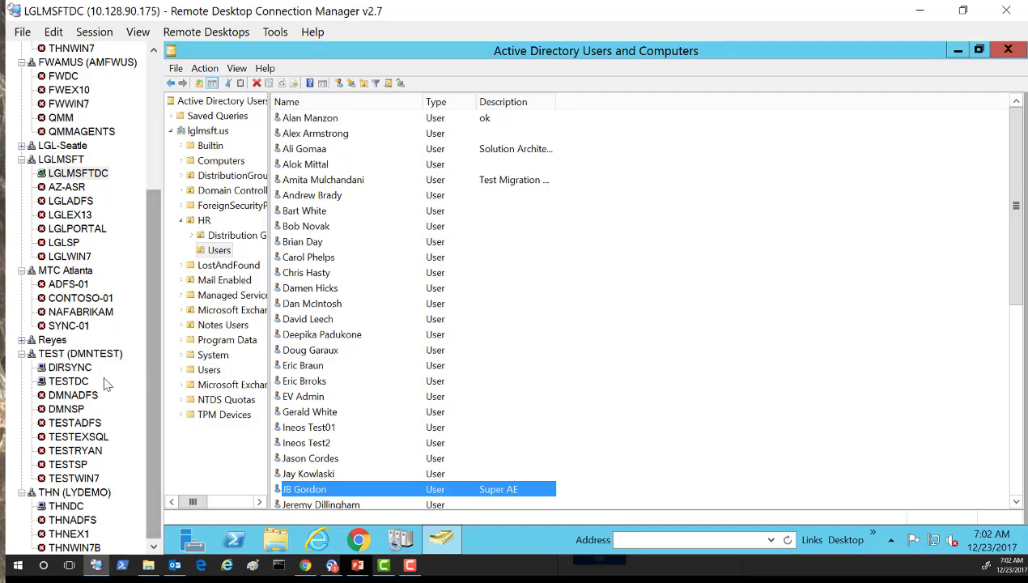
# On TESTDC, dismiss the restart notice and expand TEST.LOCAL, briefly check THNDC, then return to TESTDC.
pyautogui.click(79, 382)
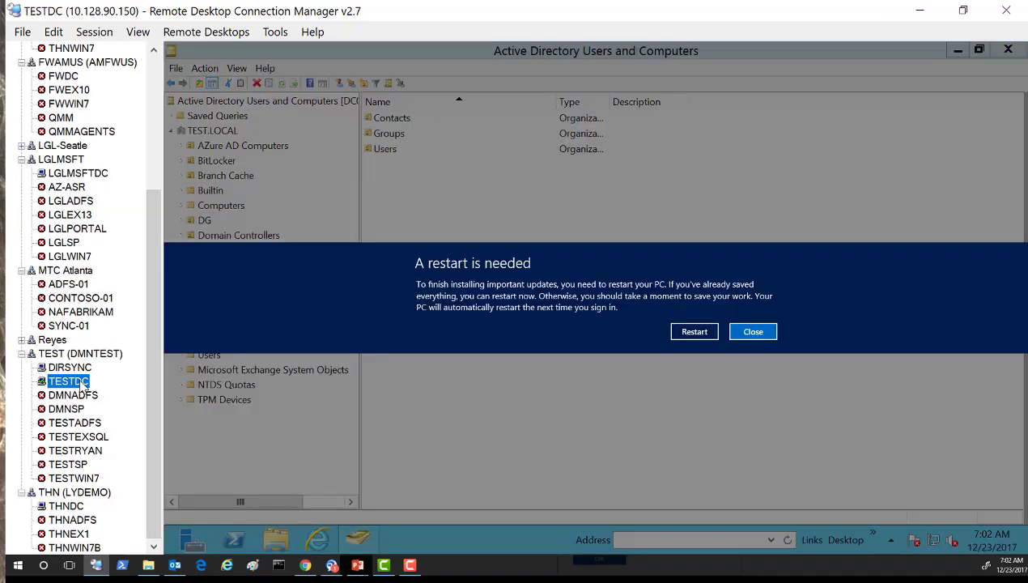
pyautogui.click(754, 333)
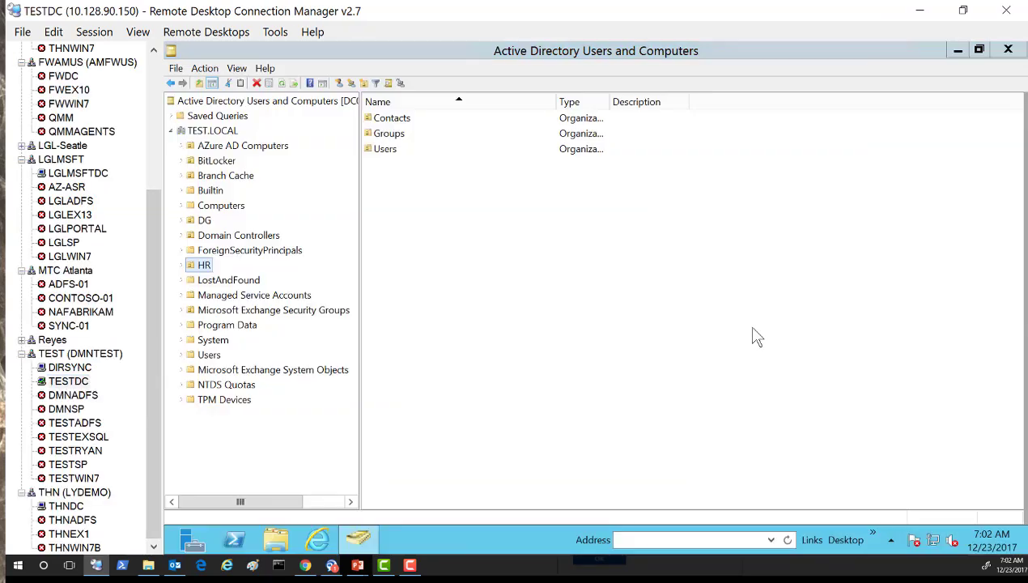
pyautogui.click(213, 130)
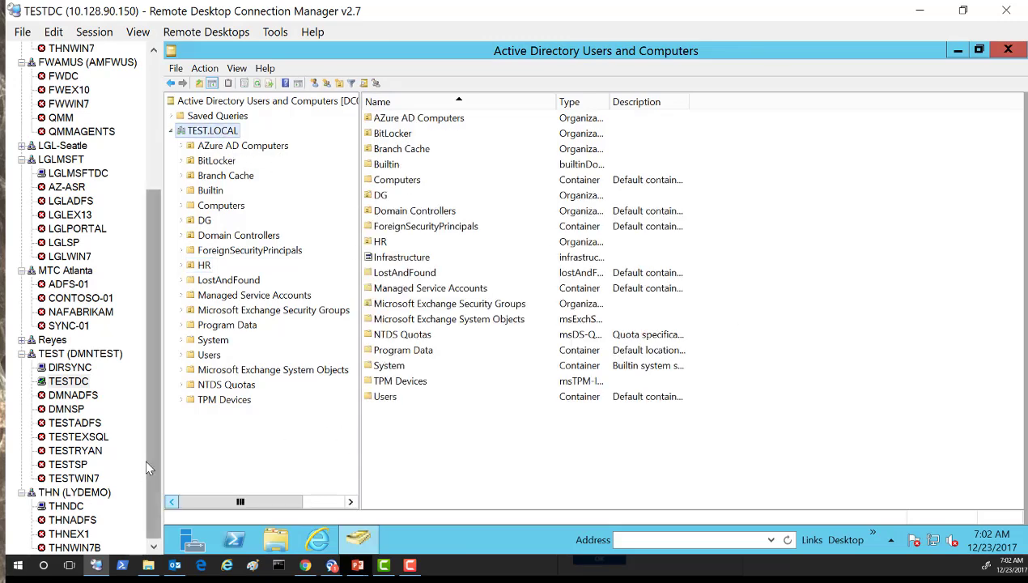
pyautogui.click(81, 509)
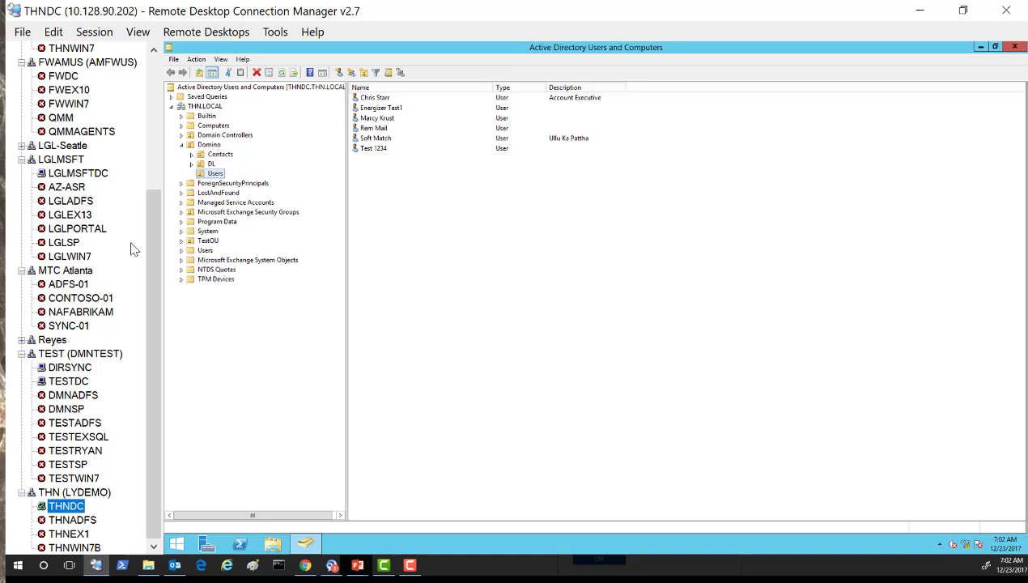
pyautogui.click(76, 383)
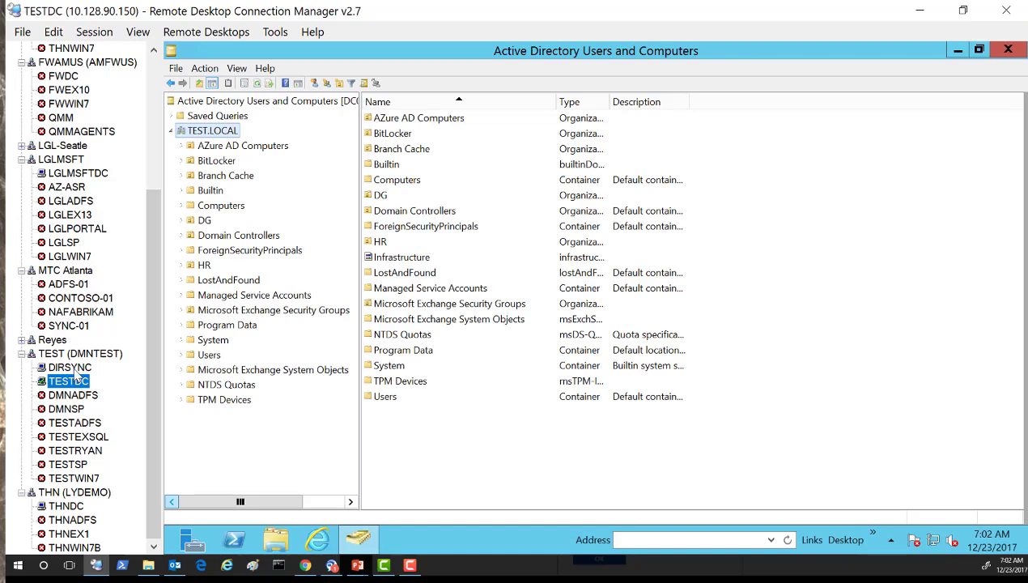
# On DIRSYNC, check export status of the TEST.LOCAL, lglmsft.us, THN.LOCAL and Azure AD connectors.
pyautogui.click(74, 368)
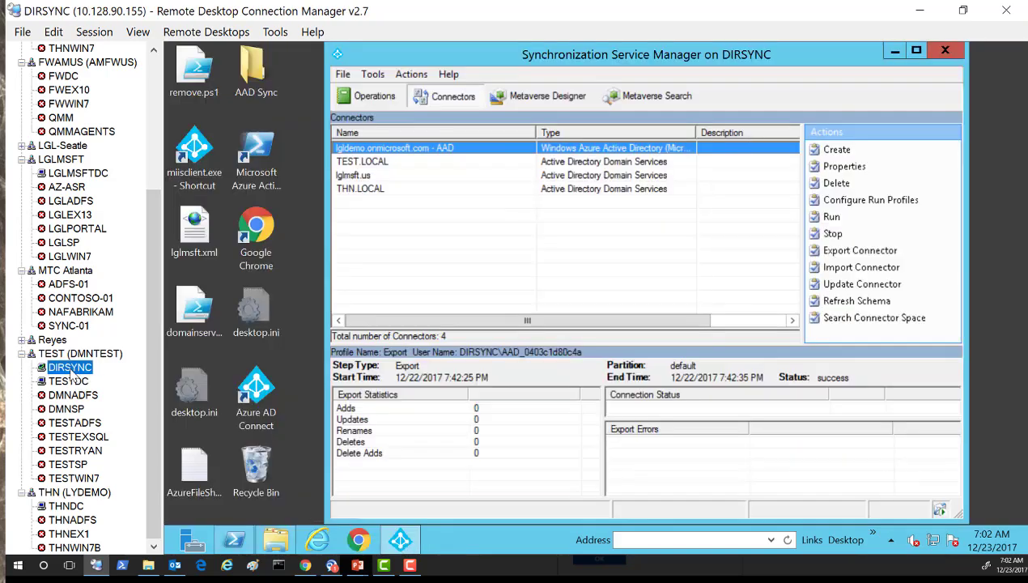
pyautogui.click(368, 165)
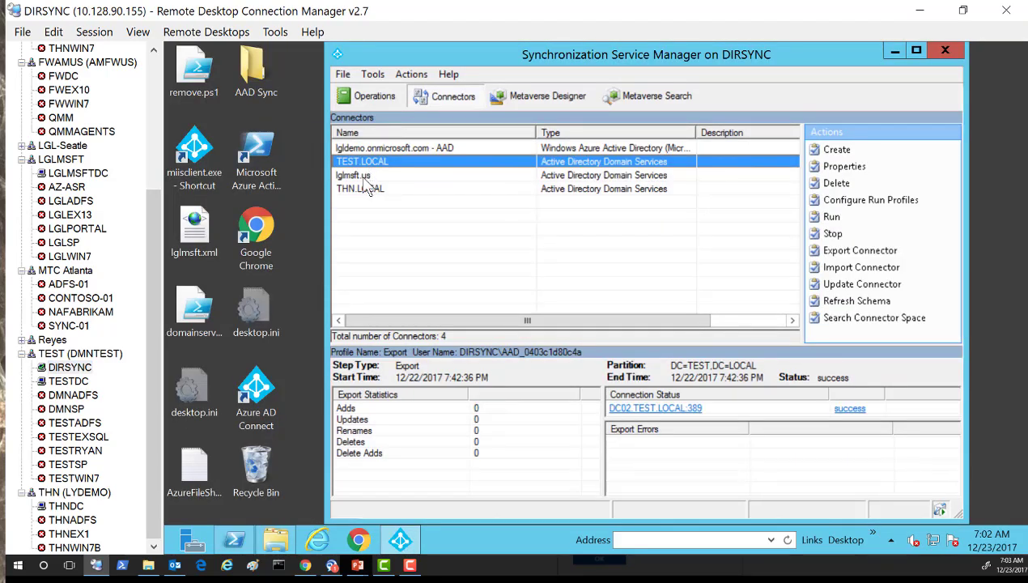
pyautogui.click(364, 180)
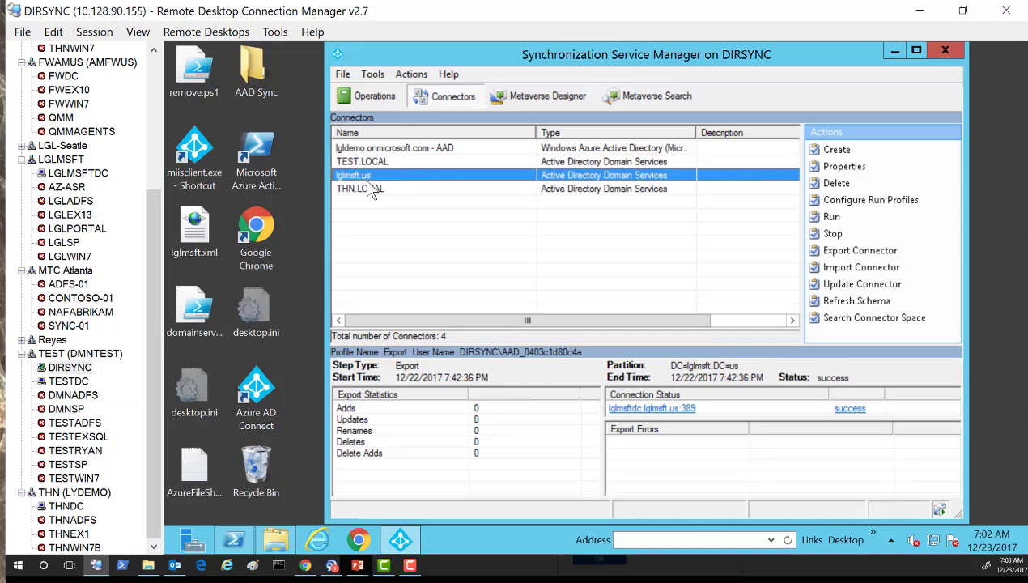
pyautogui.click(368, 193)
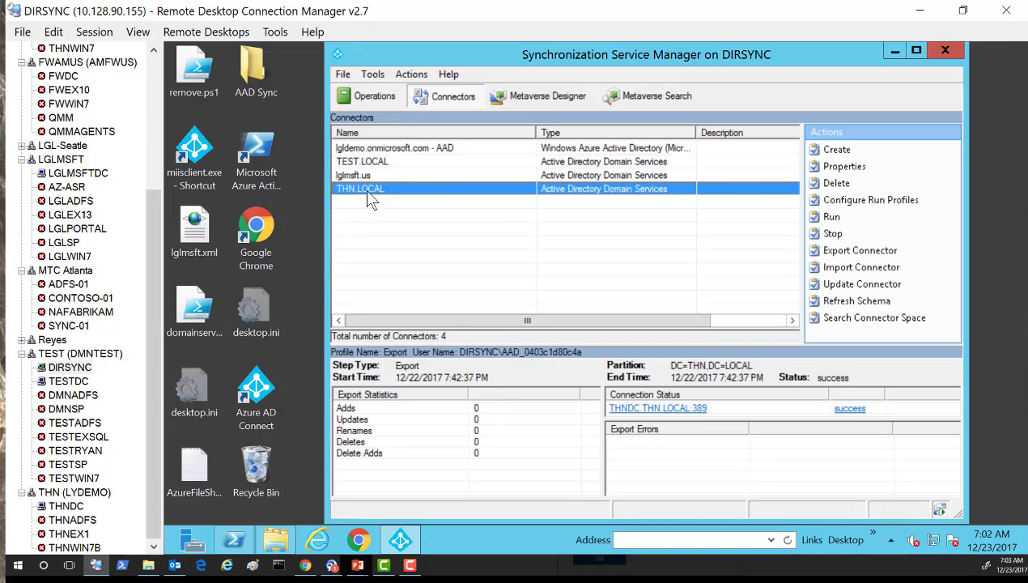
pyautogui.click(429, 151)
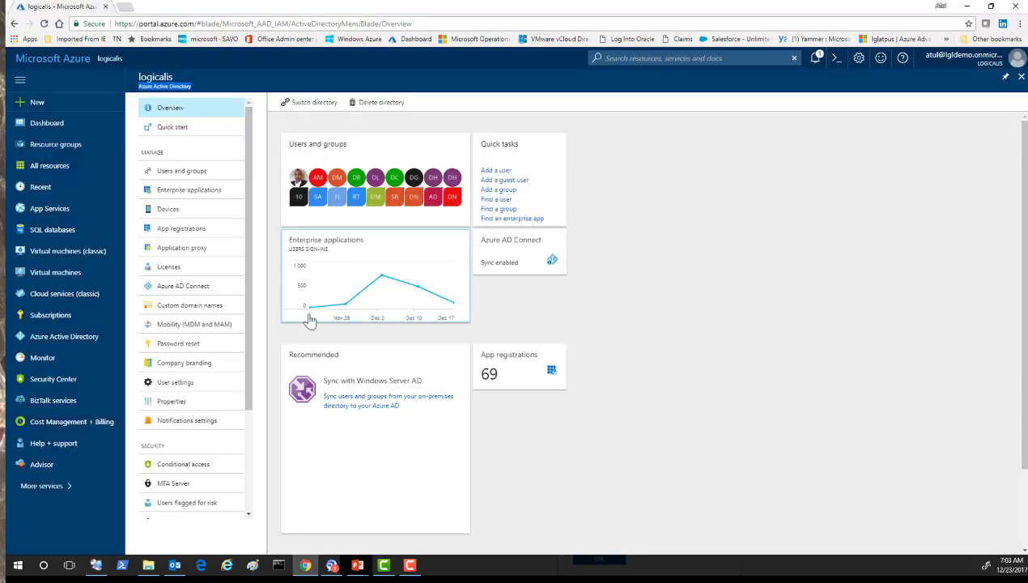
# Open Users and groups for the logicalis directory and show All users.
pyautogui.click(183, 170)
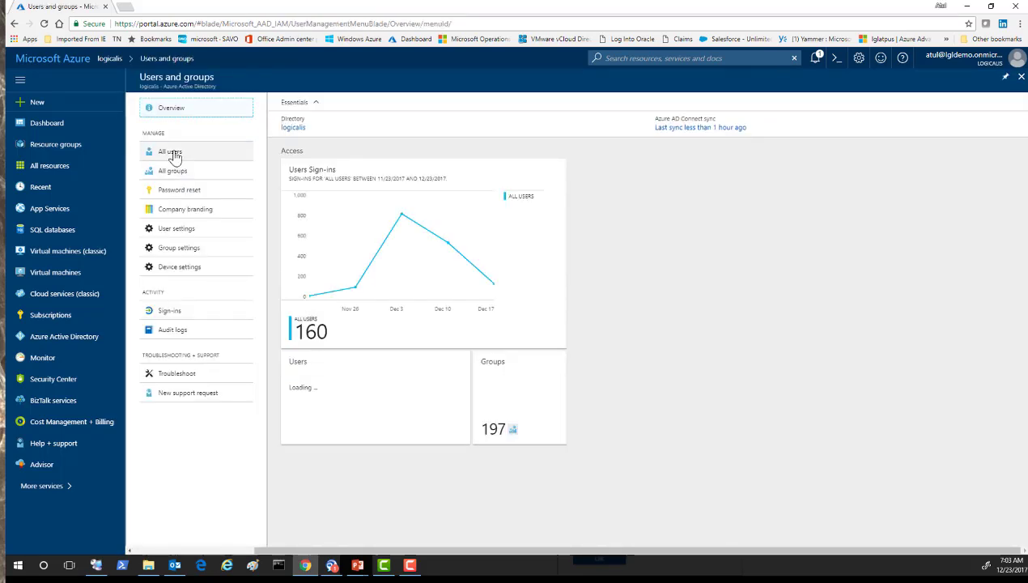
pyautogui.click(172, 154)
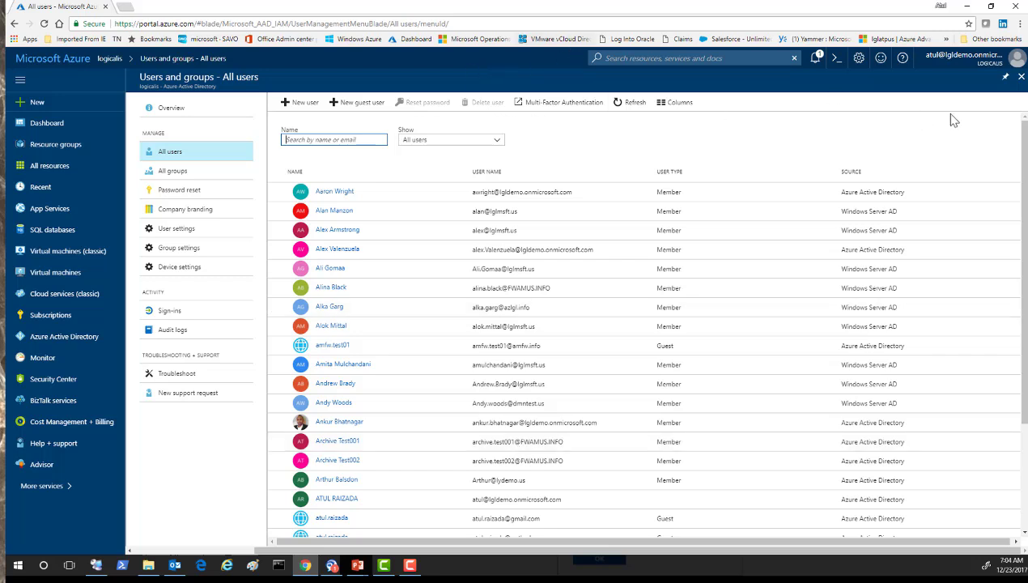
# Leave Users and groups, review all 18 registered devices, then close the Devices blade.
pyautogui.click(1021, 77)
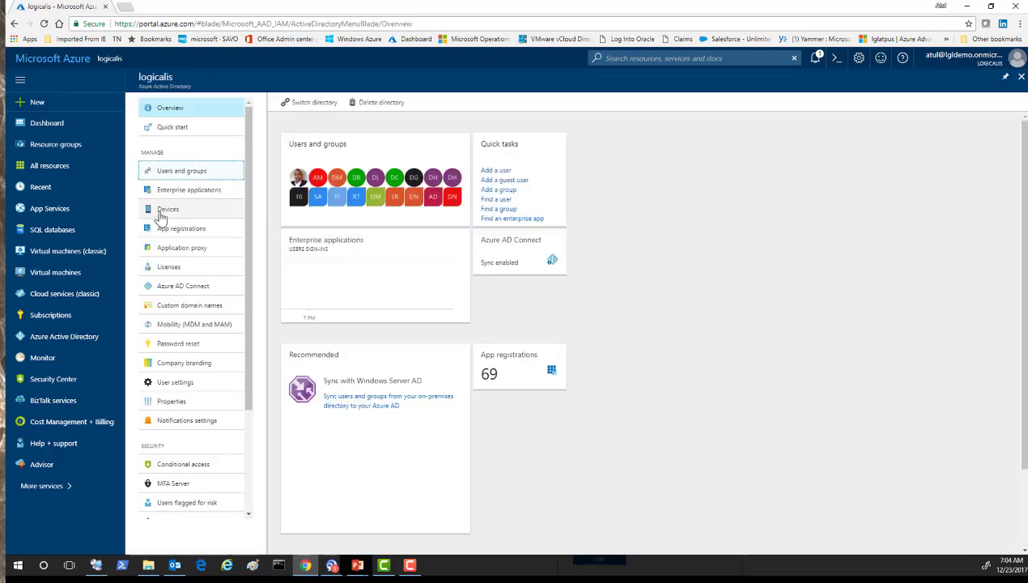
pyautogui.click(164, 211)
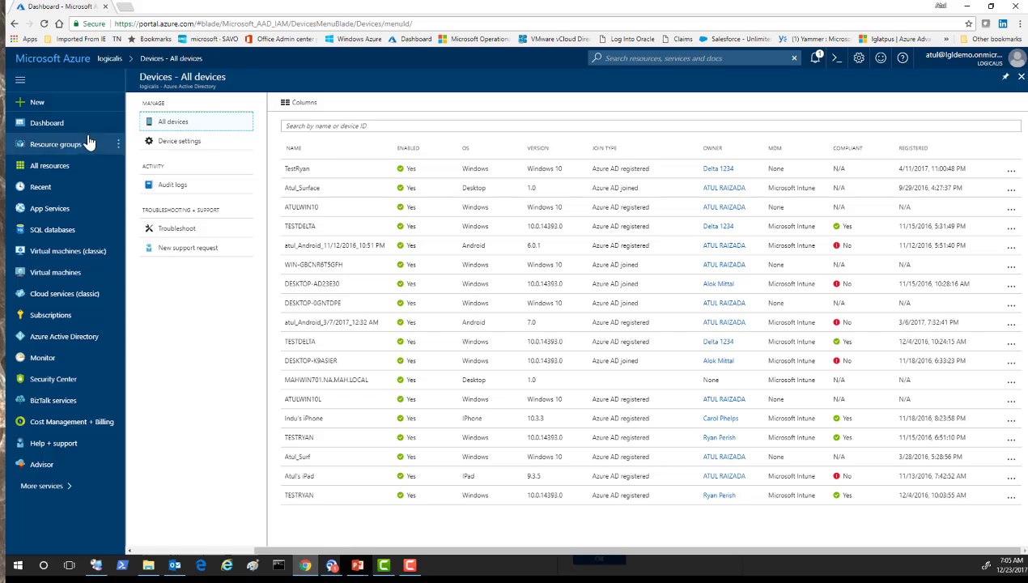
pyautogui.click(1018, 78)
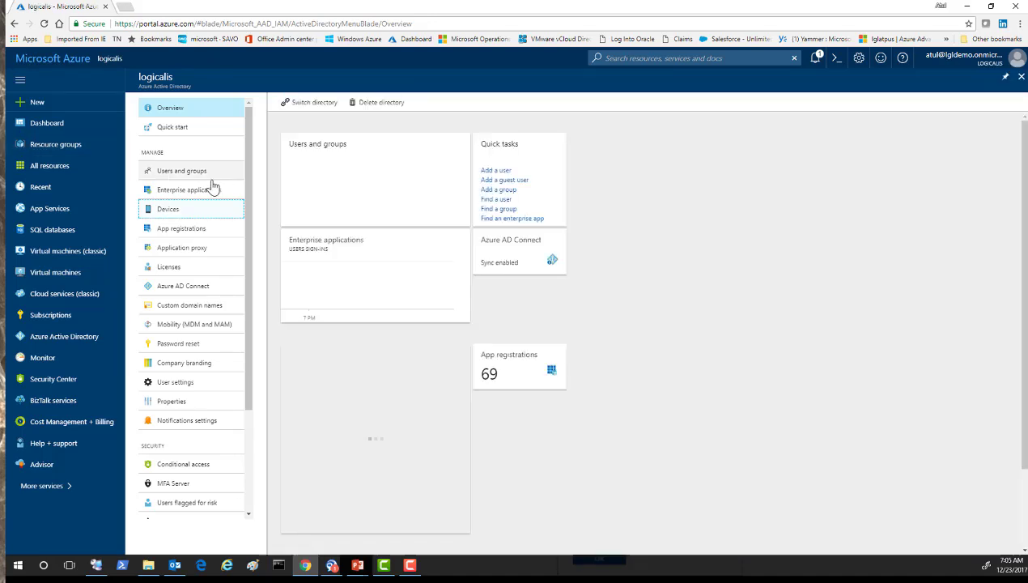
# Inspect the AAD DC Administrators group from All groups, then close both blades.
pyautogui.click(199, 172)
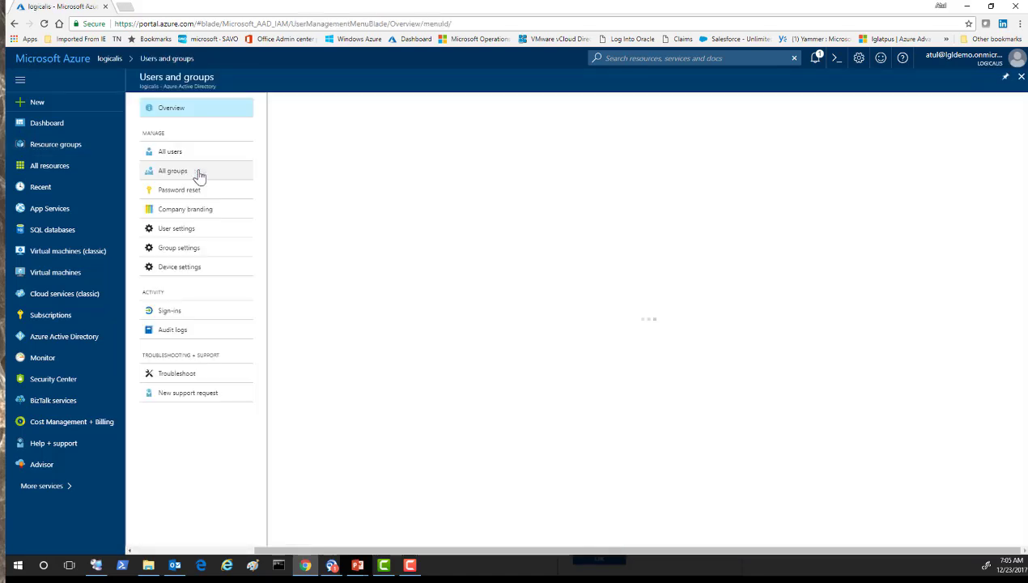
pyautogui.click(189, 173)
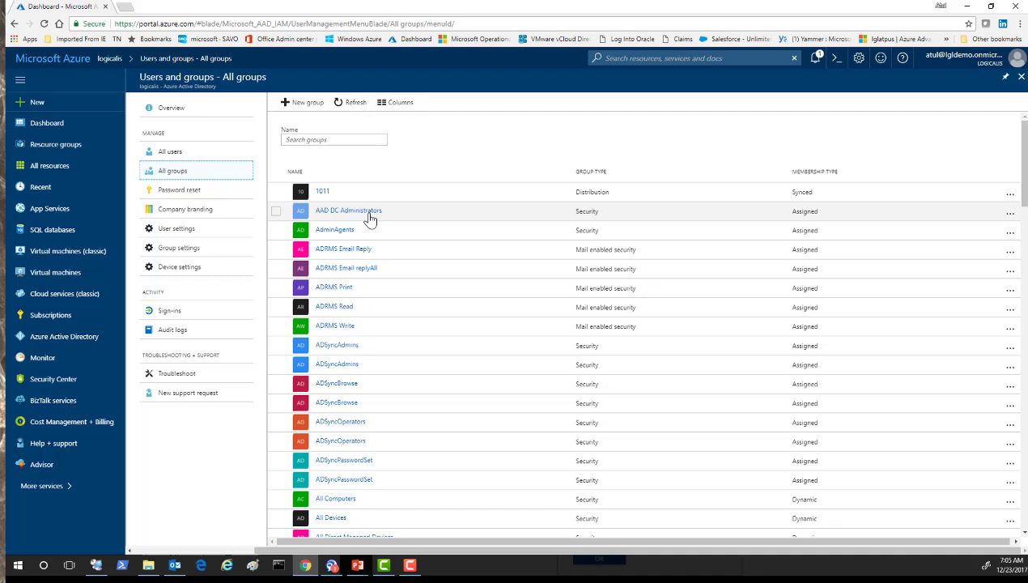
pyautogui.click(370, 217)
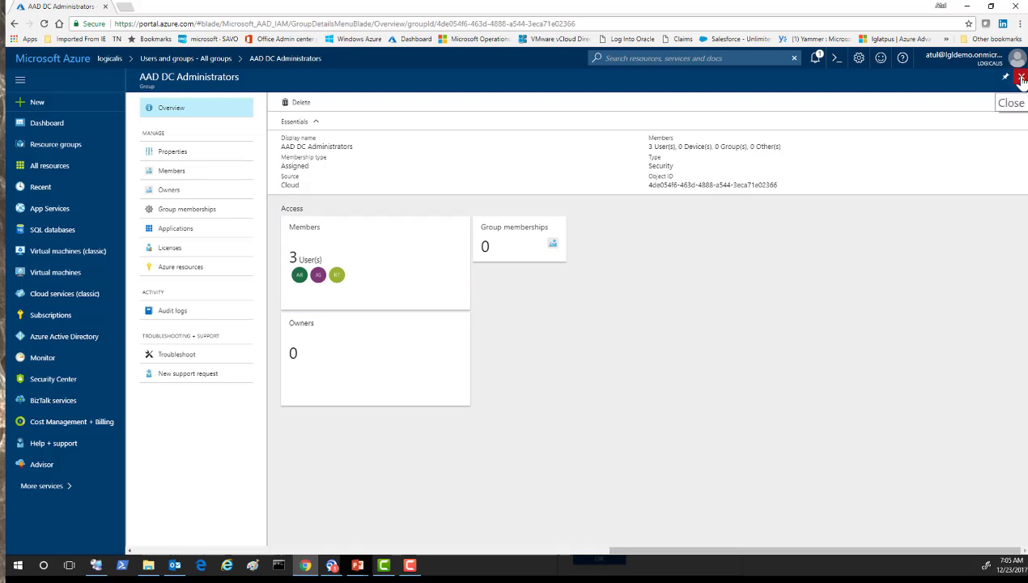
pyautogui.click(1021, 77)
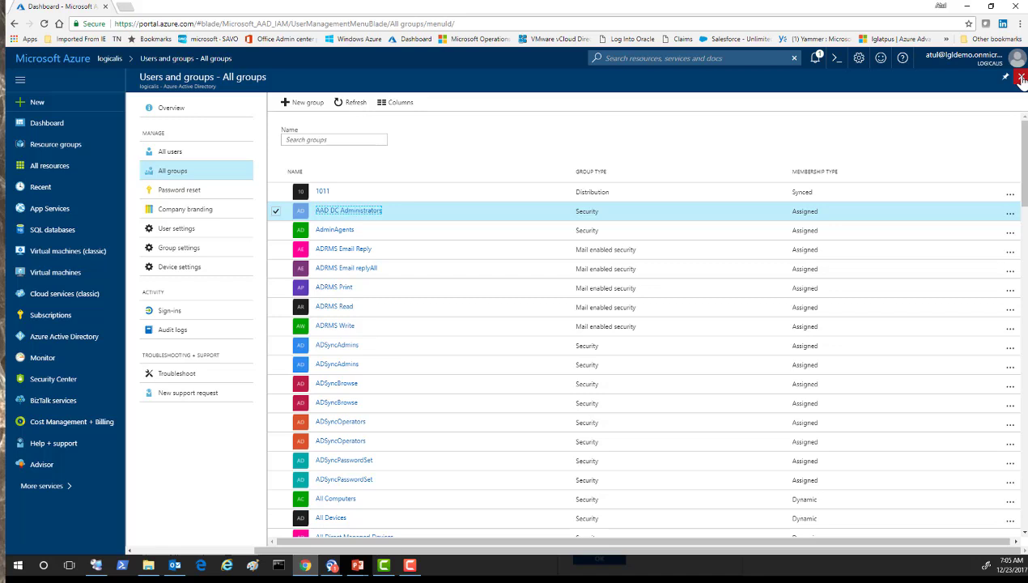
pyautogui.click(1021, 77)
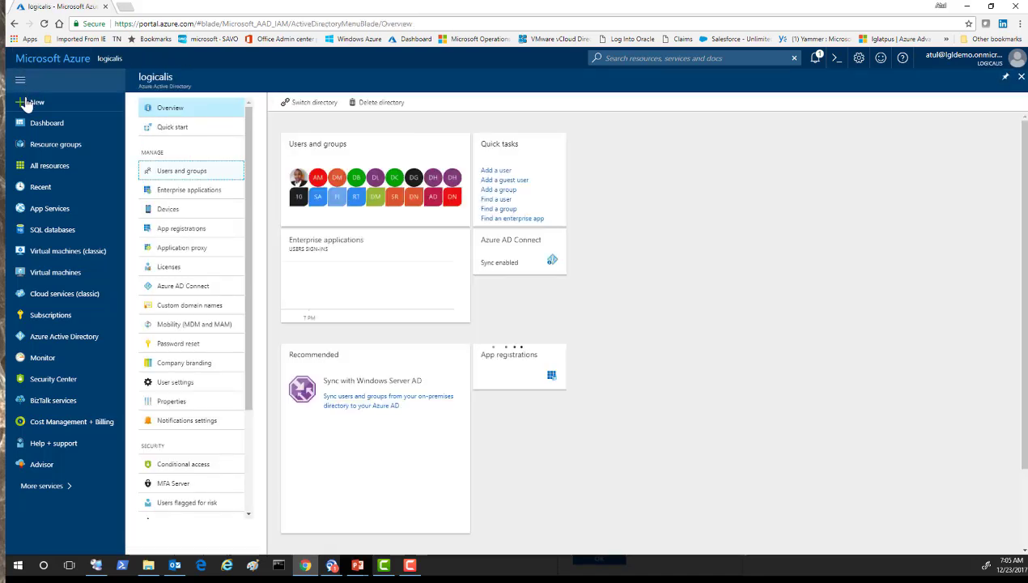
# Search the New blade's Marketplace for 'Domain' and pick Azure AD Domain Services.
pyautogui.click(28, 103)
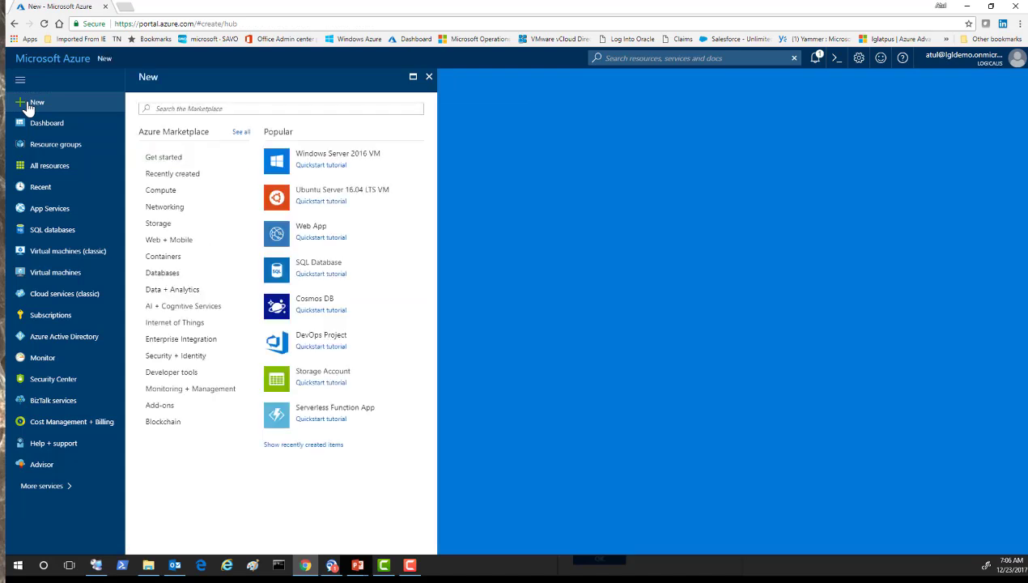
pyautogui.click(191, 110)
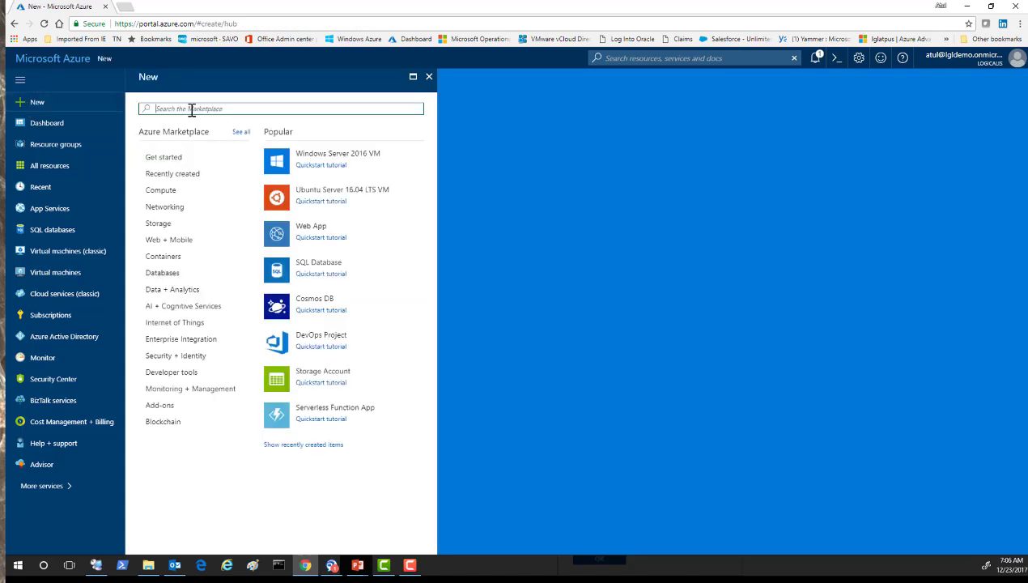
pyautogui.write('Do')
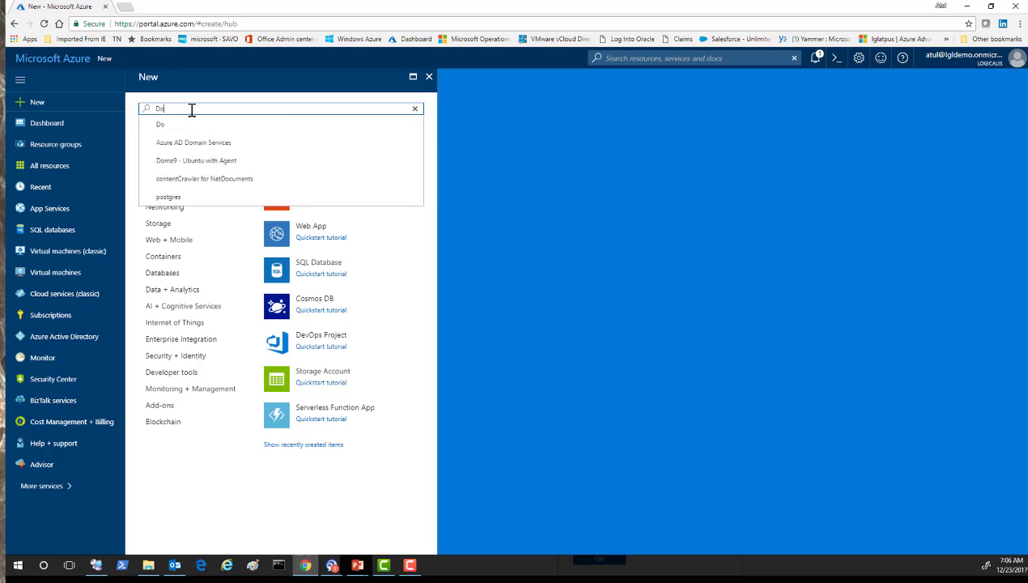
pyautogui.write('main')
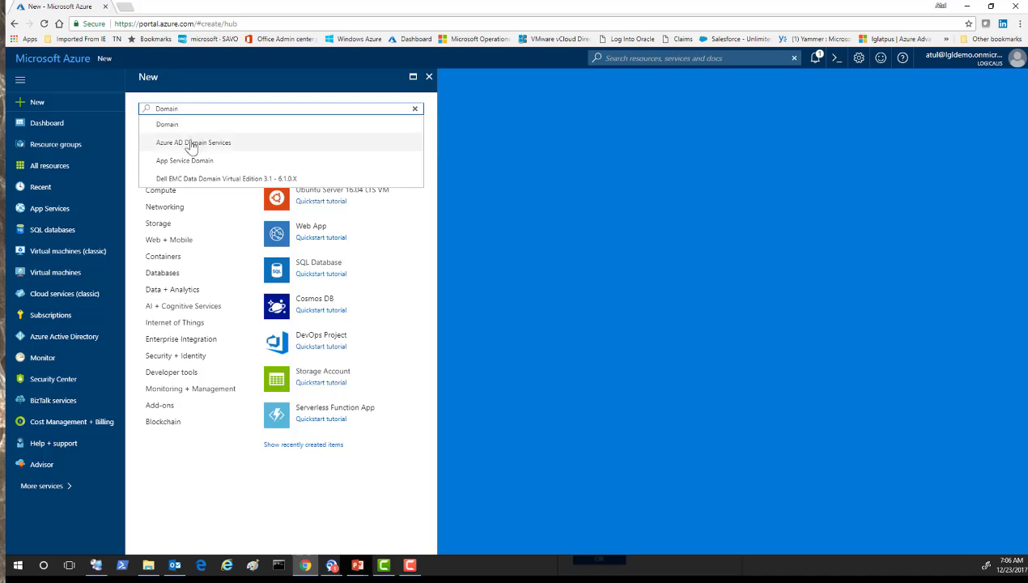
pyautogui.click(193, 146)
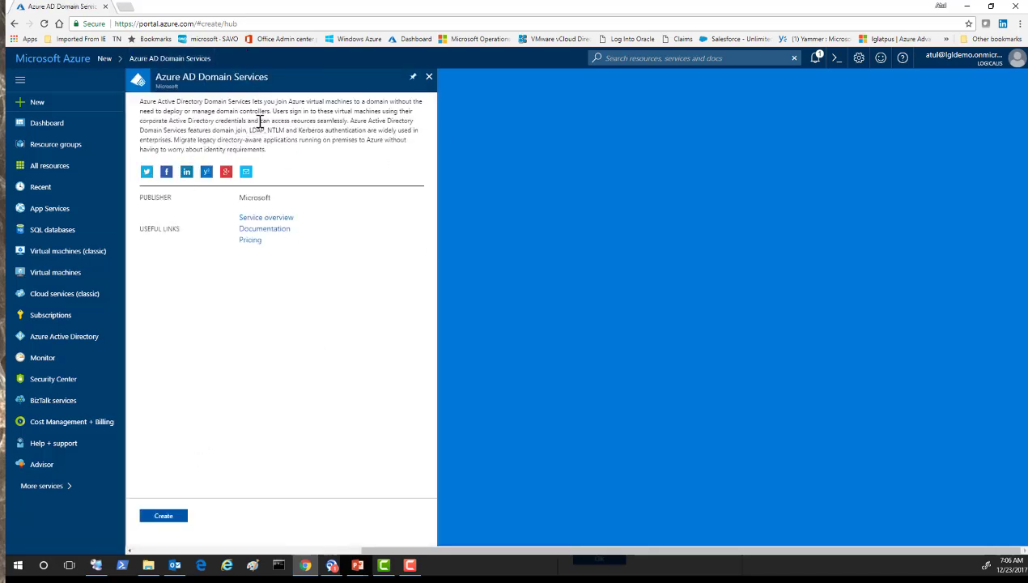
# Choose Create on Azure AD Domain Services, reaching the list with azds.com in East US.
pyautogui.click(166, 517)
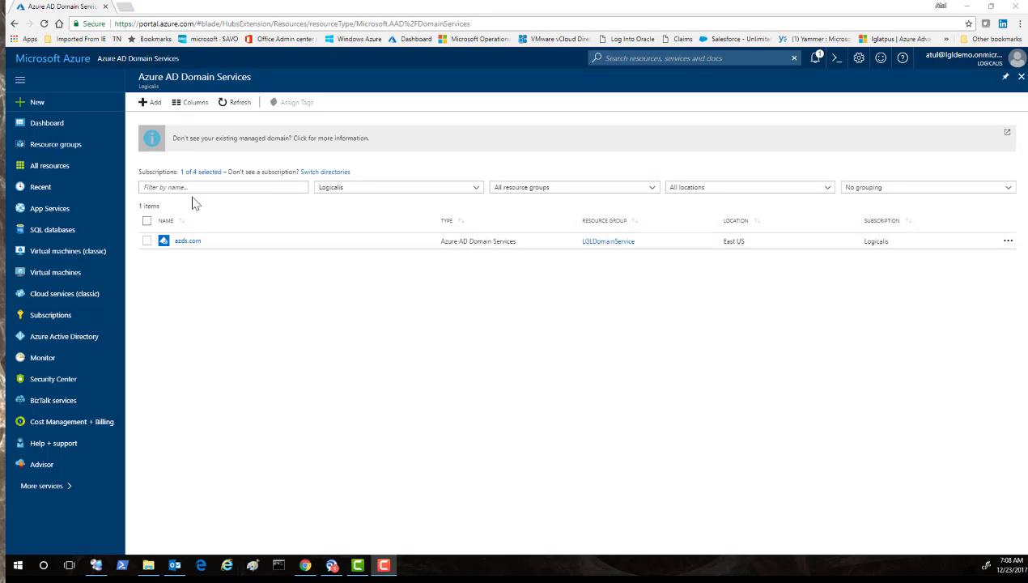
# Open the azds.com managed domain overview showing Running, then switch to the remote desktop session.
pyautogui.click(186, 241)
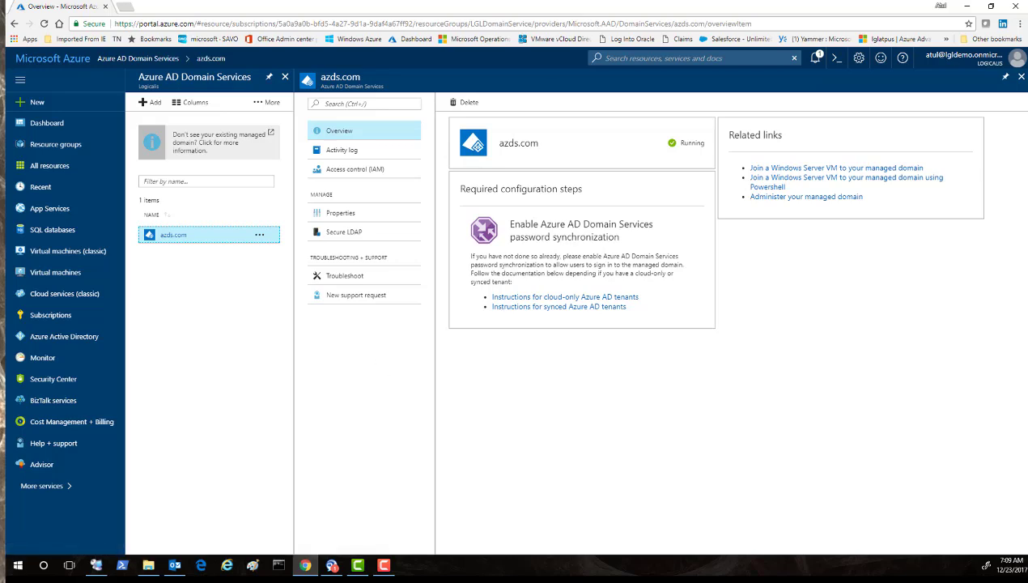
pyautogui.hotkey('alt', 'Tab')
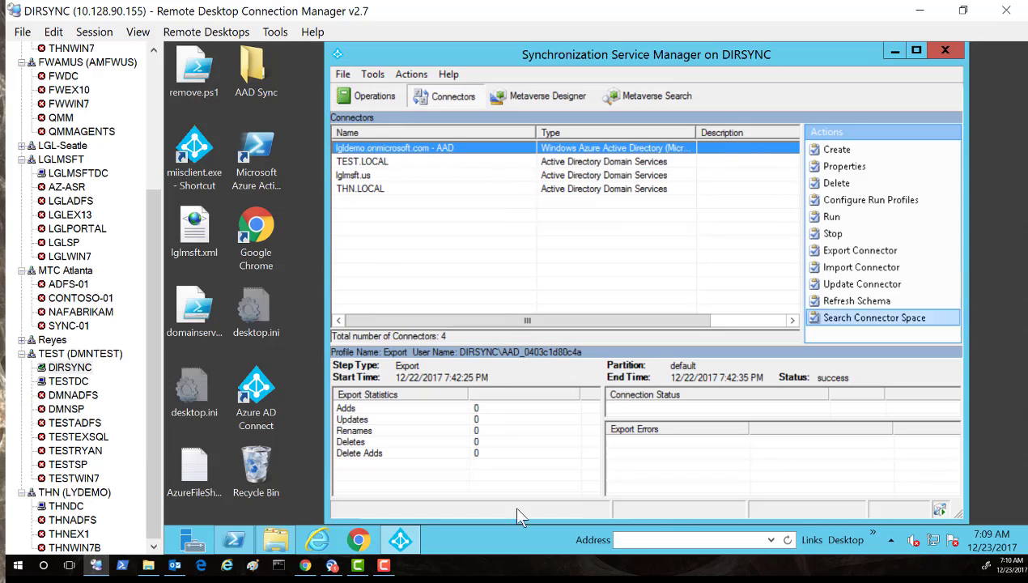
pyautogui.click(274, 542)
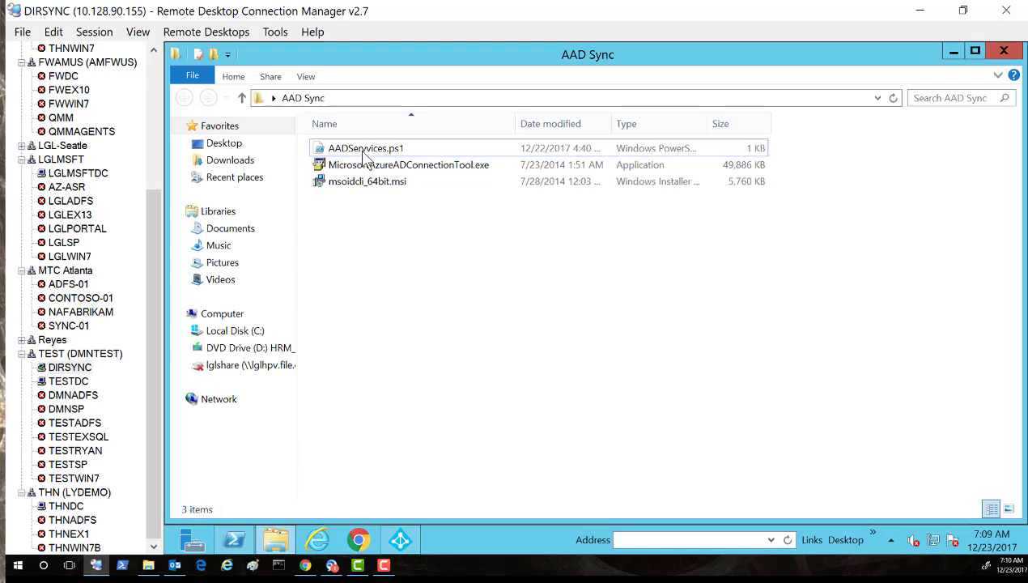
pyautogui.rightClick(362, 152)
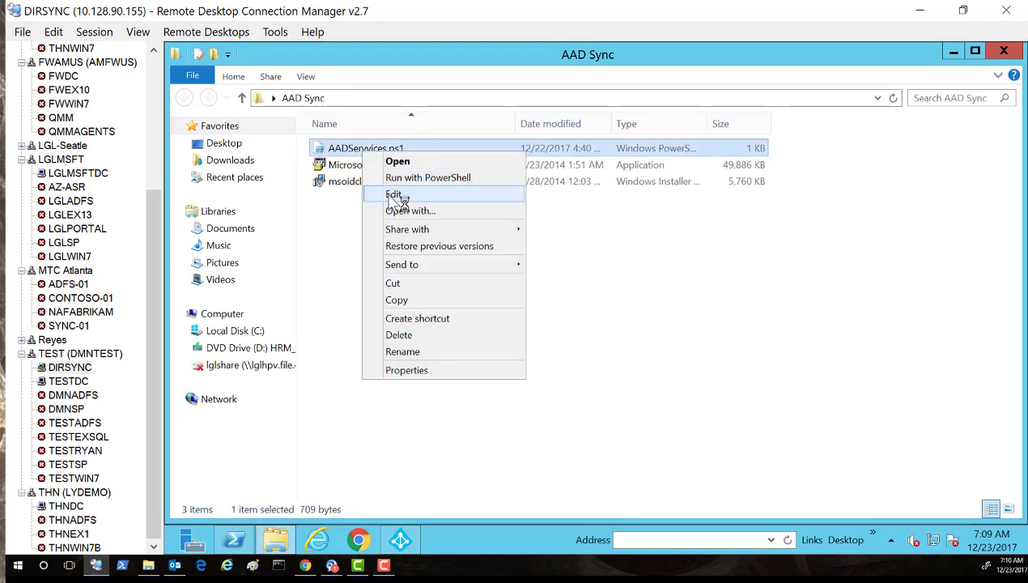
pyautogui.click(394, 195)
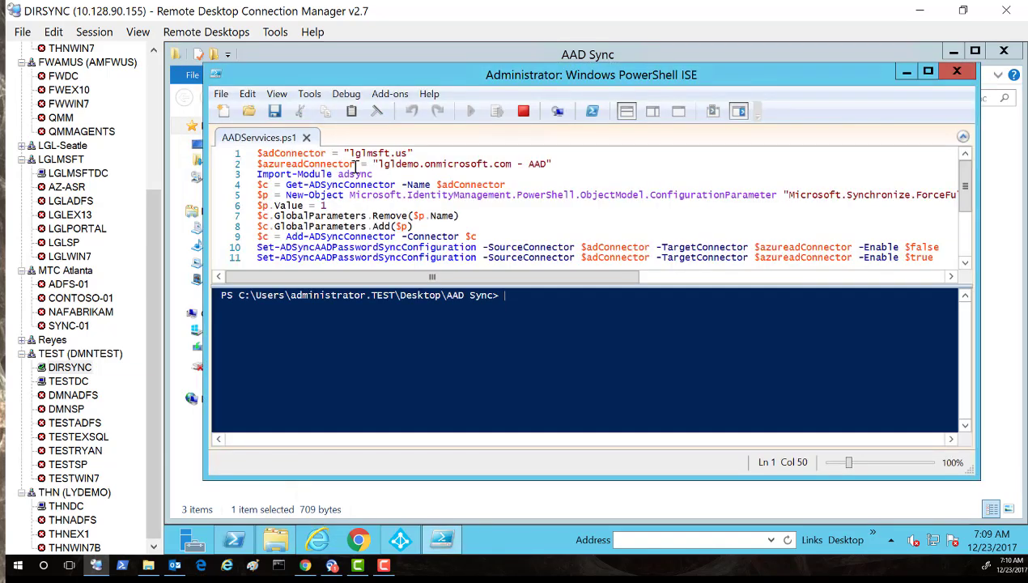
pyautogui.moveTo(257, 153); pyautogui.dragTo(561, 162)
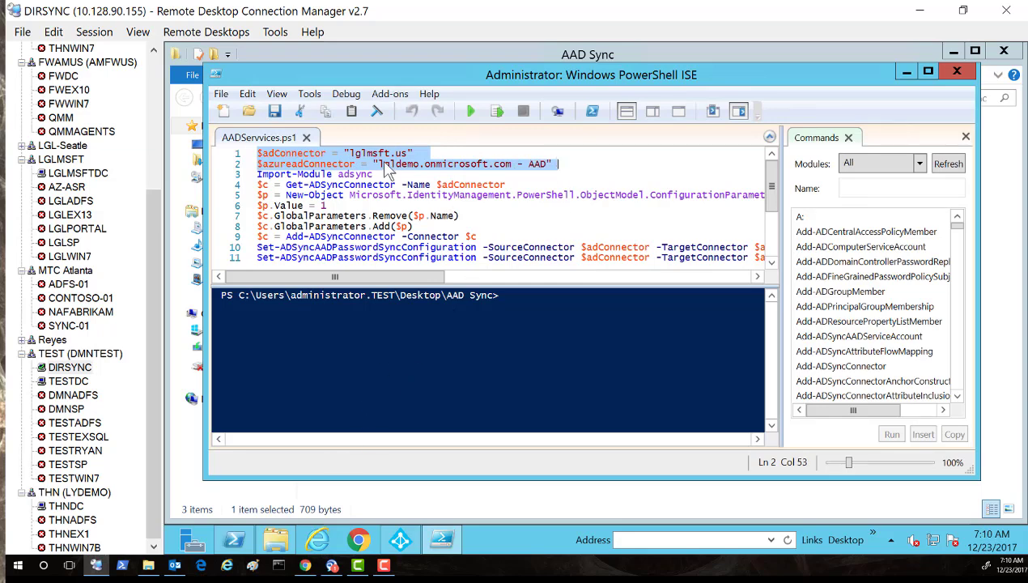
pyautogui.moveTo(478, 80); pyautogui.dragTo(488, 316)
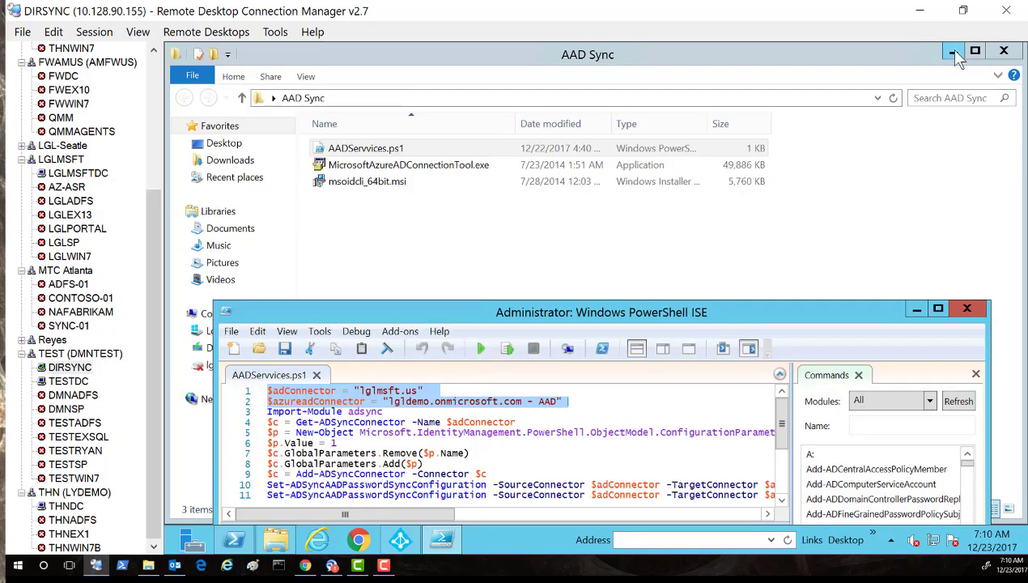
pyautogui.click(954, 51)
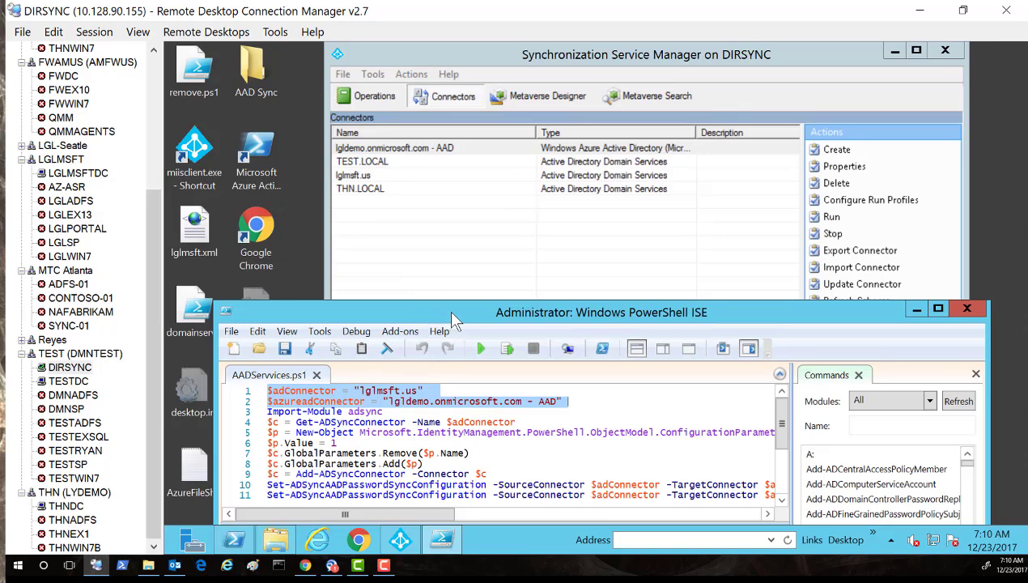
pyautogui.moveTo(447, 308); pyautogui.dragTo(414, 187)
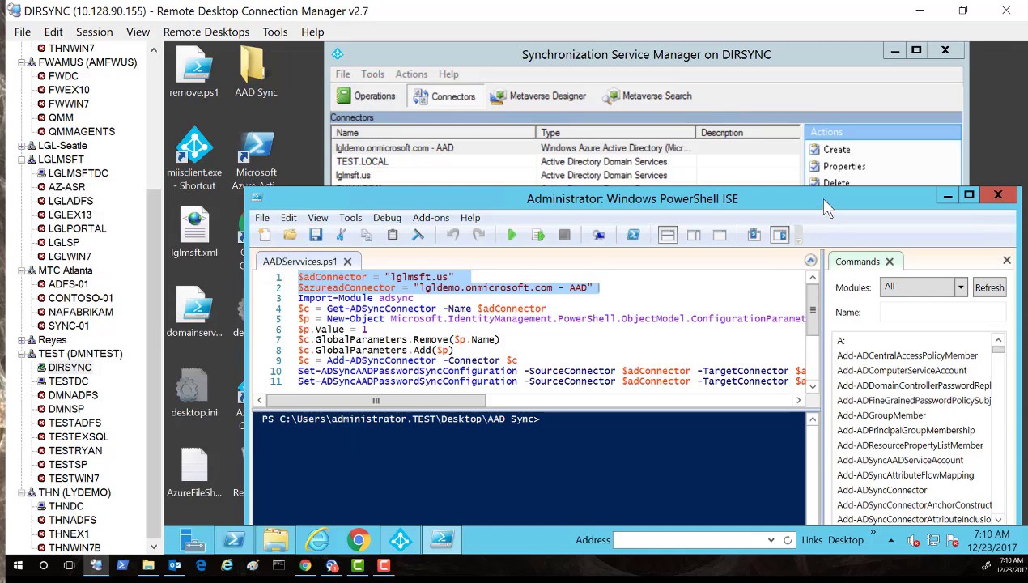
pyautogui.moveTo(814, 205); pyautogui.dragTo(702, 185)
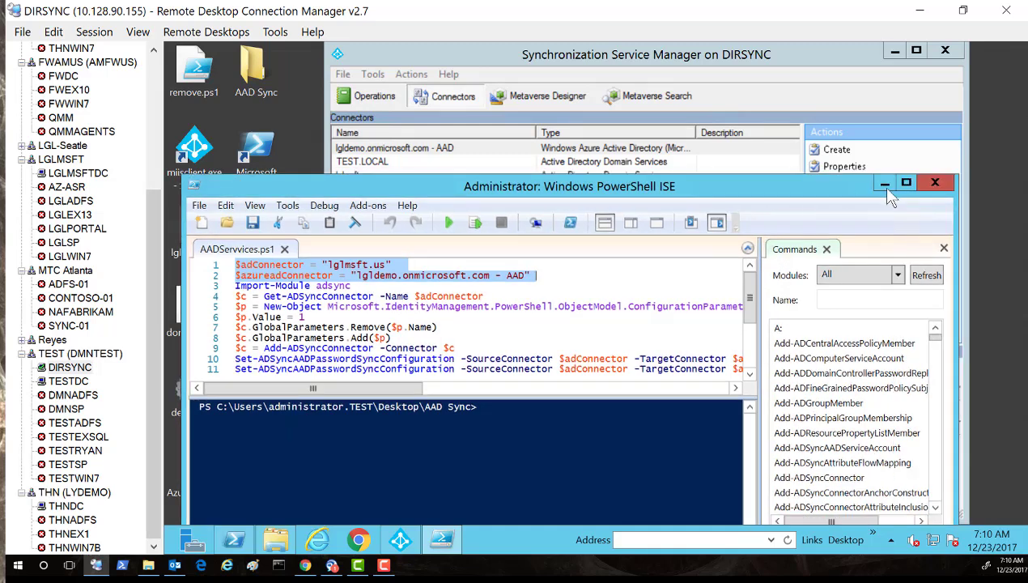
pyautogui.click(938, 187)
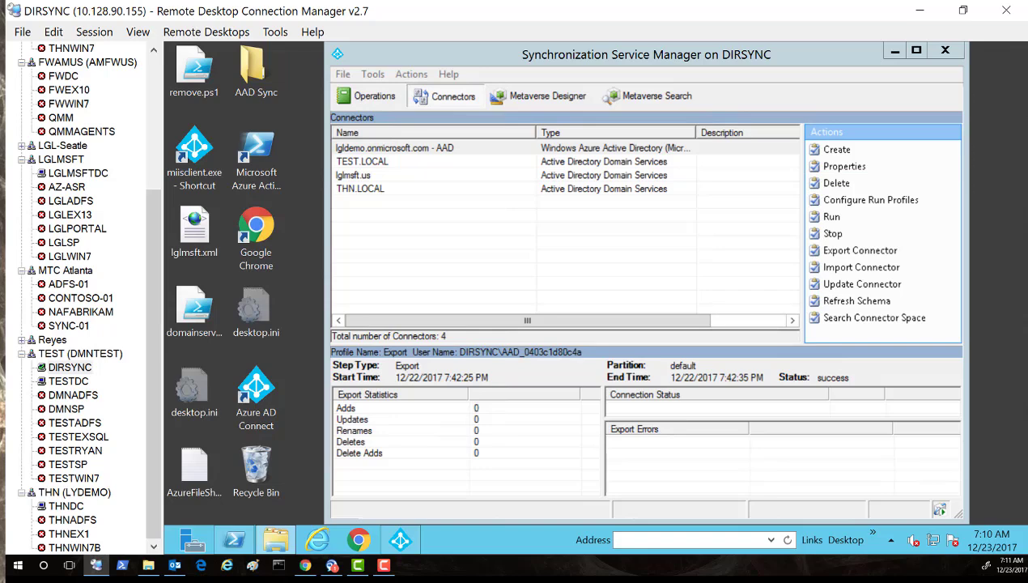
# Back in the browser, close the azds.com details and the Azure AD Domain Services list.
pyautogui.hotkey('alt', 'Tab')
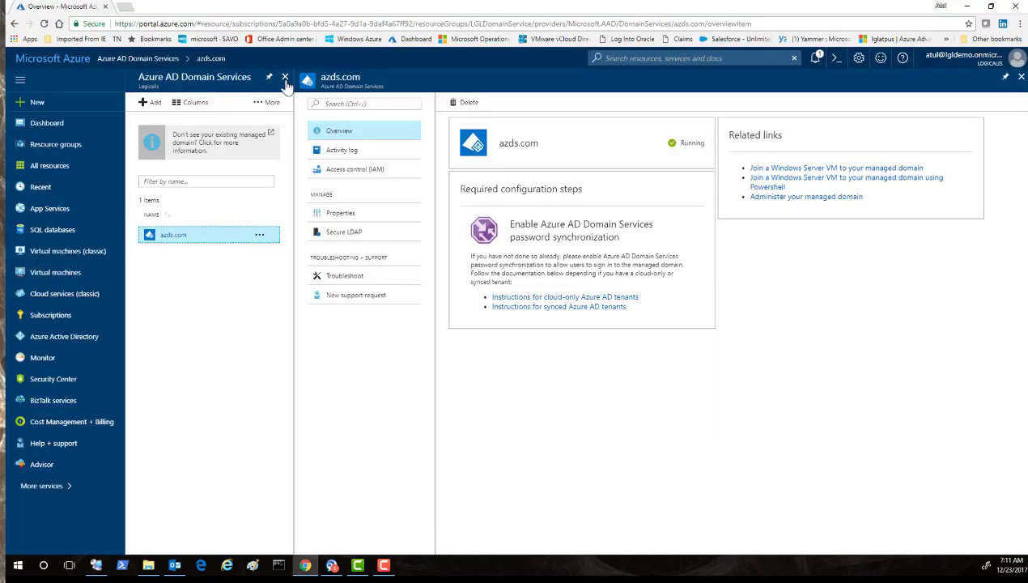
pyautogui.click(1020, 77)
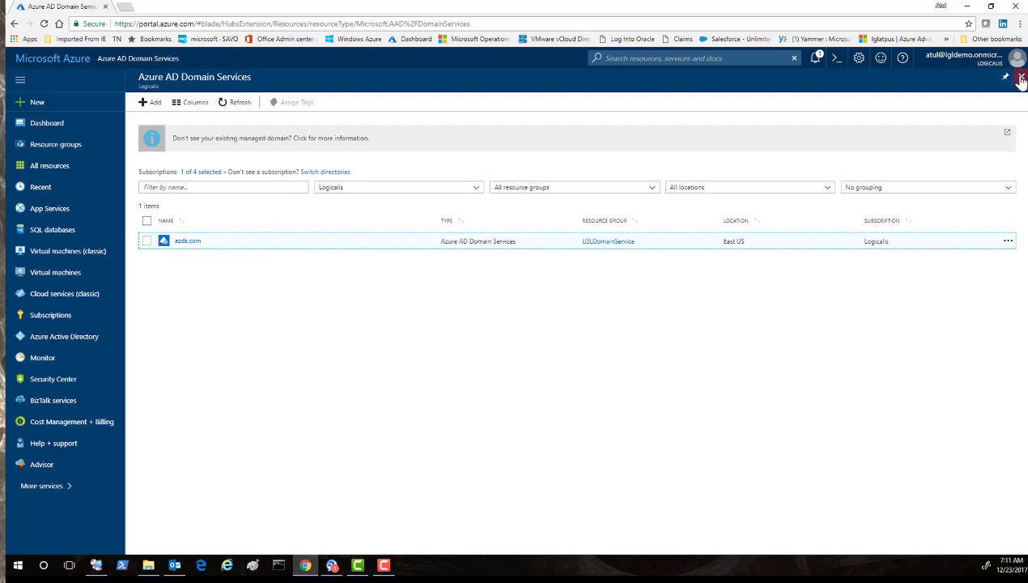
pyautogui.click(1020, 77)
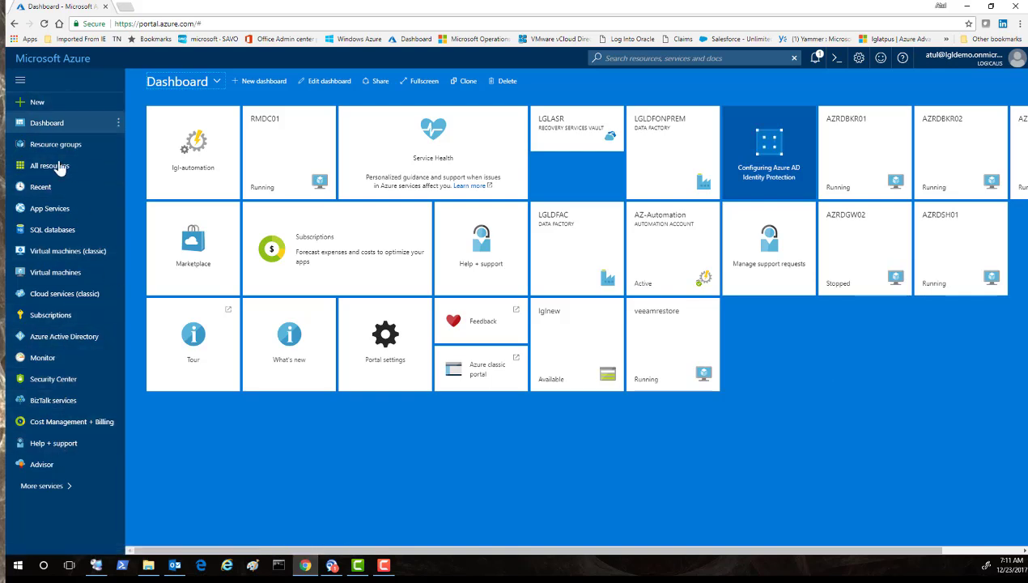
# Open the empty LGLDomainService resource group from Resource groups, then close its overview.
pyautogui.click(47, 488)
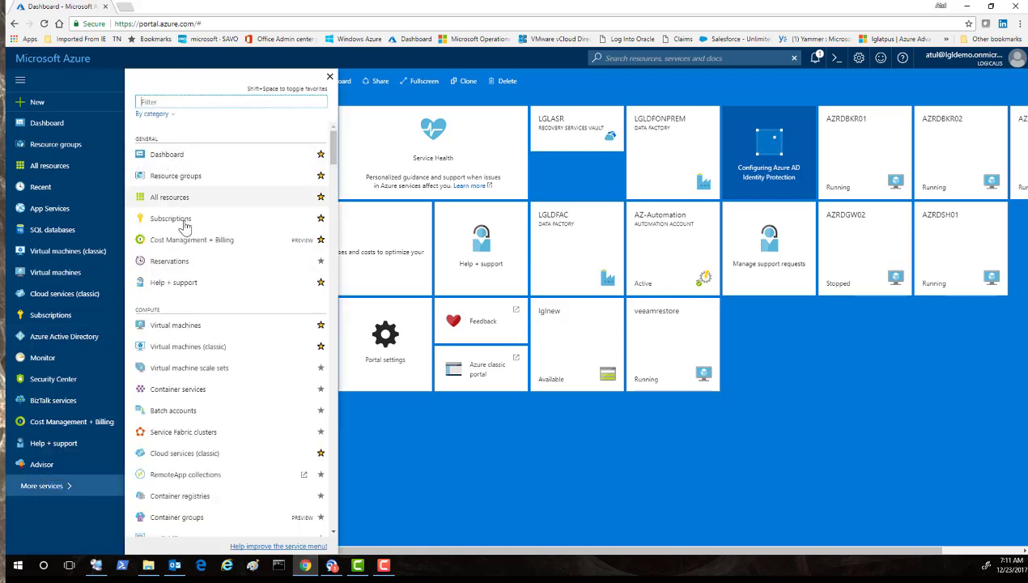
pyautogui.click(184, 177)
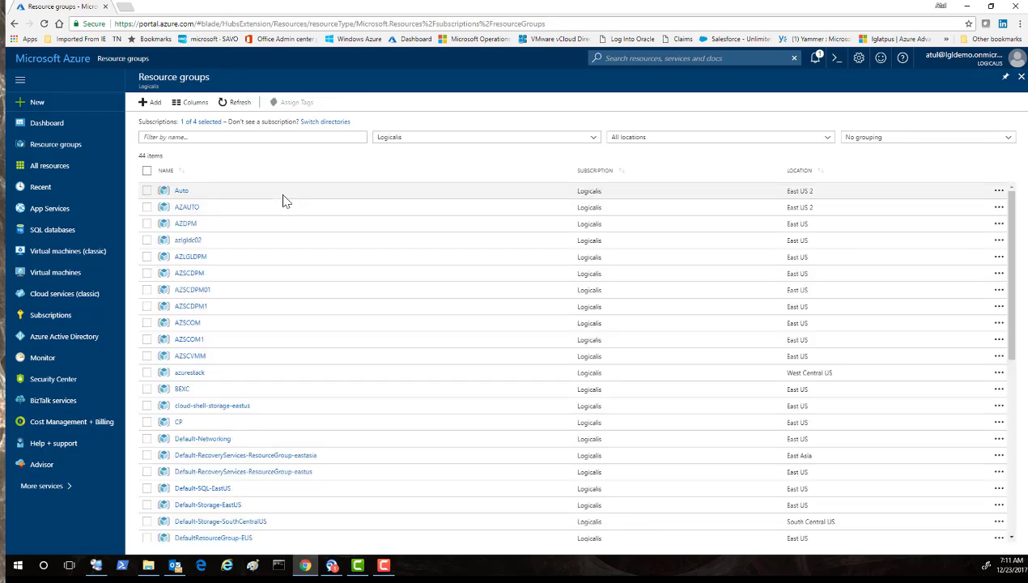
pyautogui.scroll(-5, 204, 486)
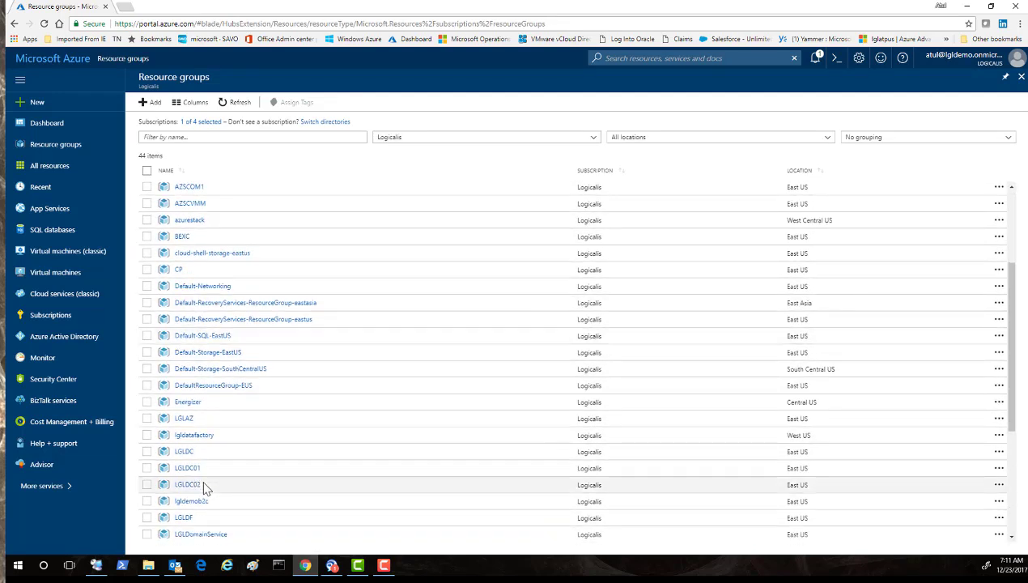
pyautogui.scroll(-1, 203, 498)
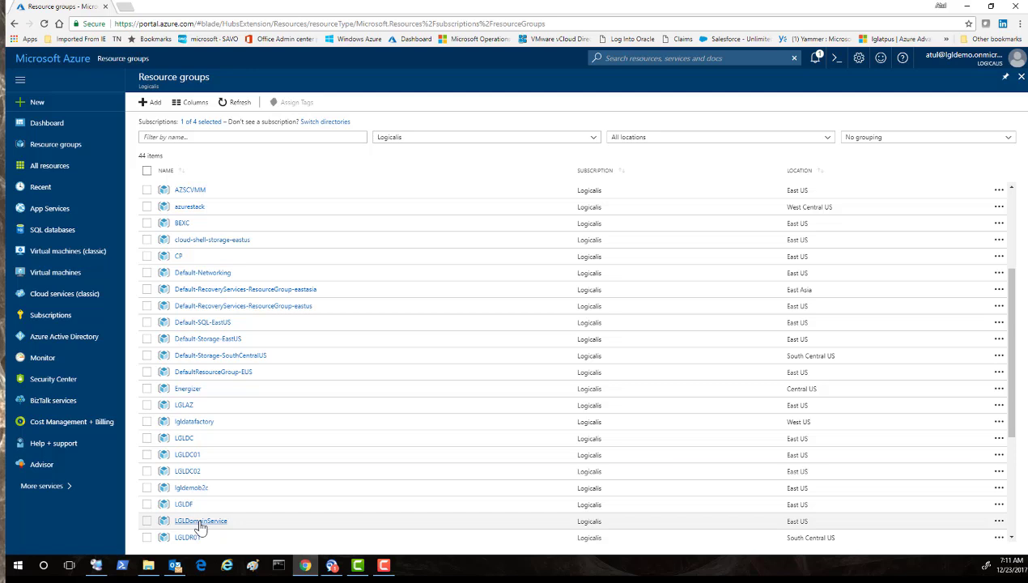
pyautogui.click(202, 509)
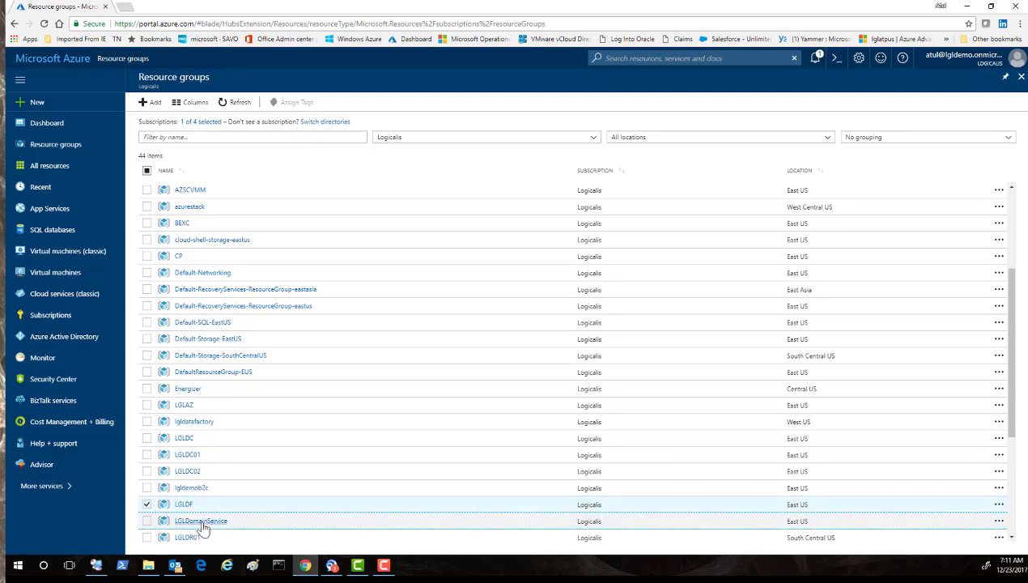
pyautogui.click(202, 523)
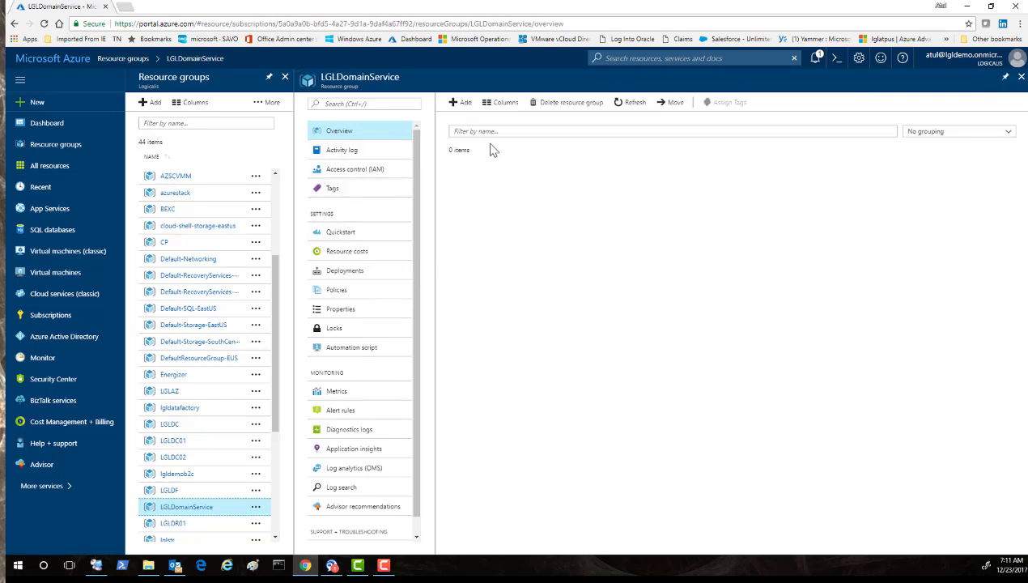
pyautogui.click(1019, 77)
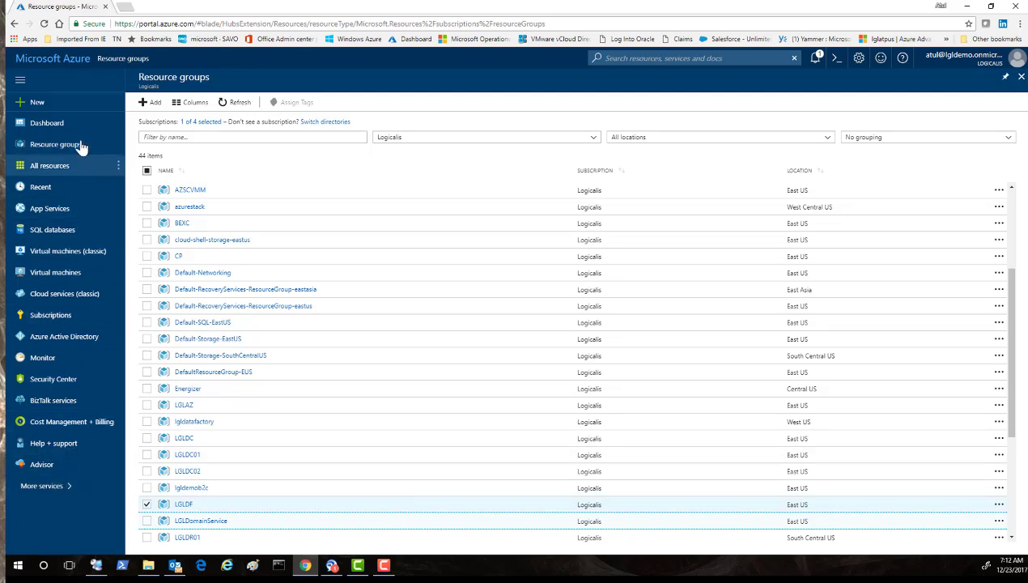
# Open Virtual networks via the 'net' filter and view LGLDomainService's DNS servers.
pyautogui.click(1020, 77)
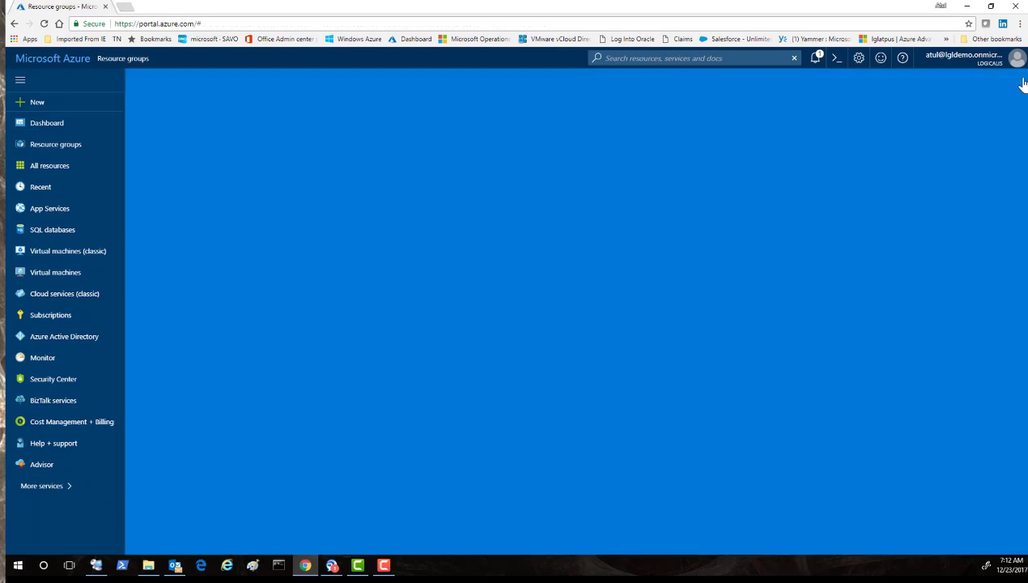
pyautogui.click(32, 489)
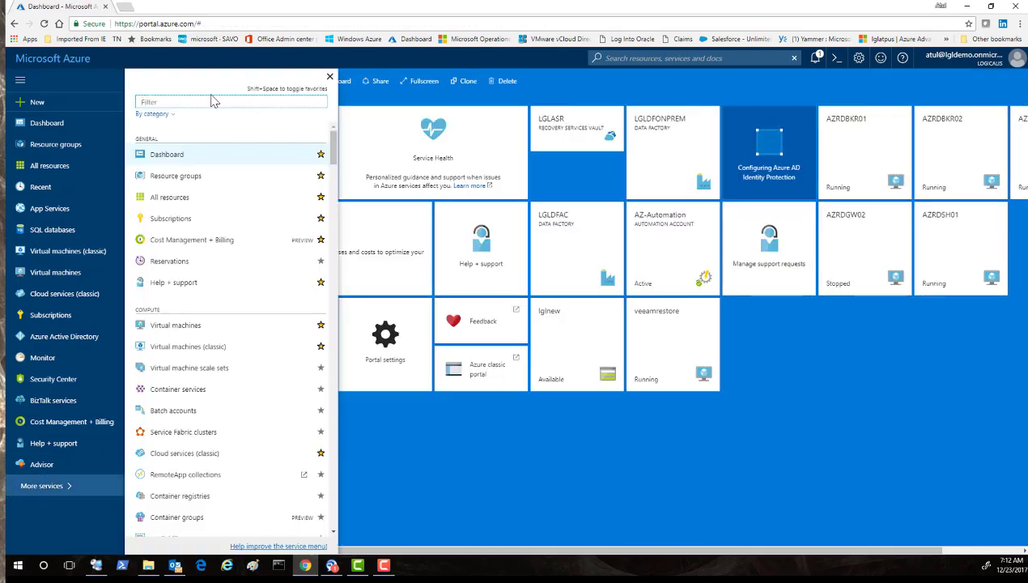
pyautogui.write('net')
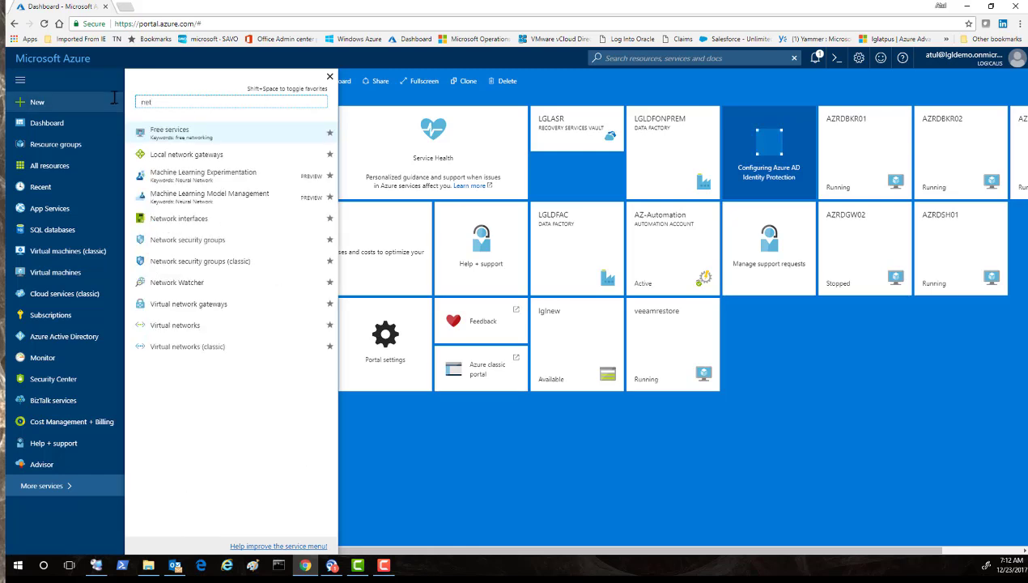
pyautogui.click(161, 328)
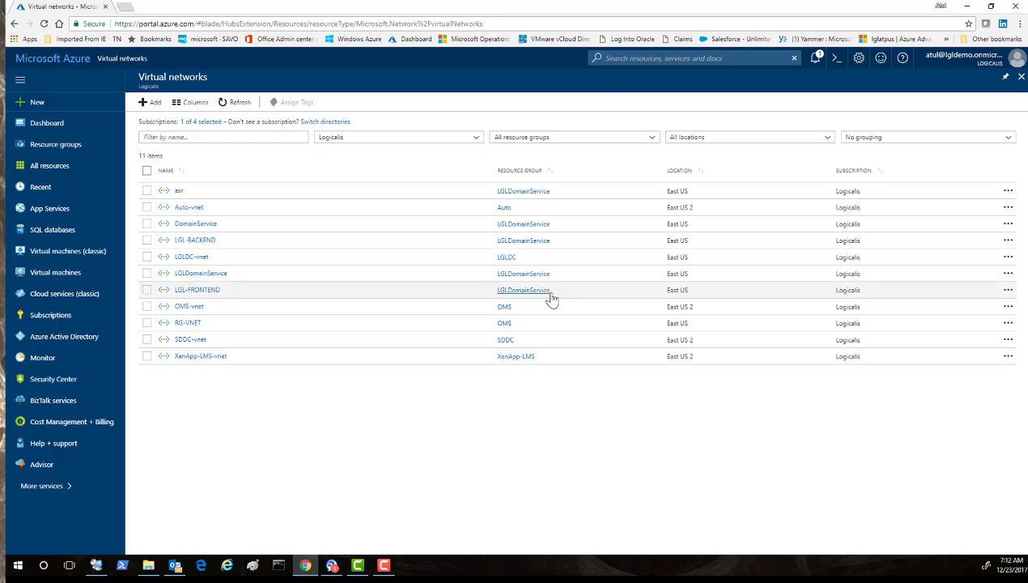
pyautogui.click(177, 276)
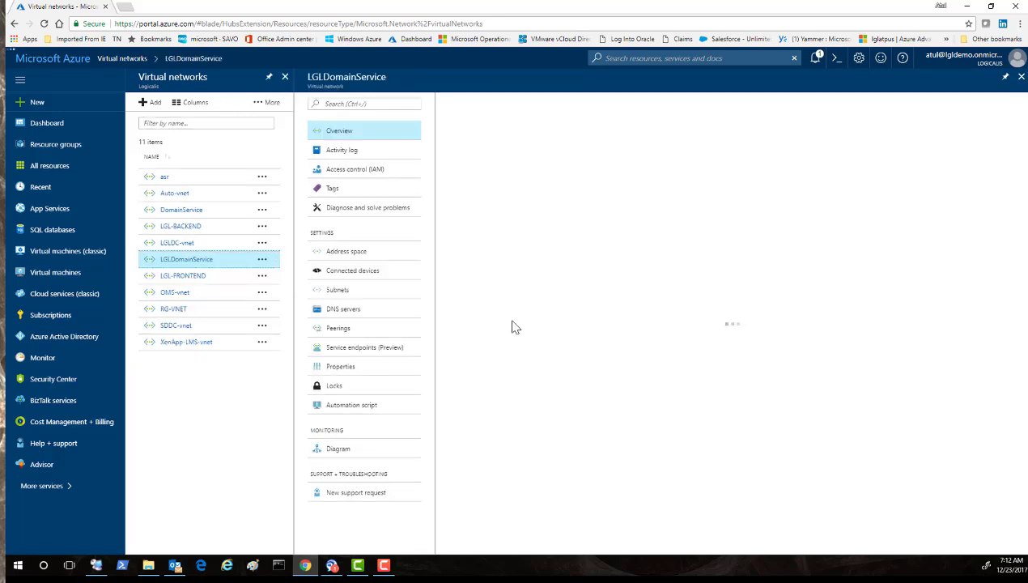
pyautogui.click(348, 313)
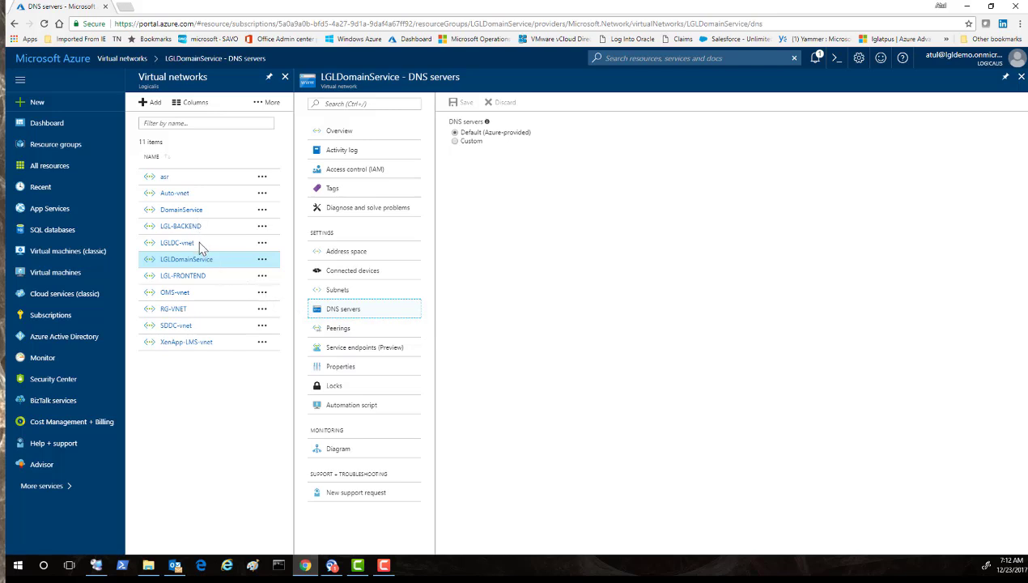
# Check LGL-FRONTEND's DNS servers: custom 10.5.0.5 and 10.5.0.4.
pyautogui.click(193, 275)
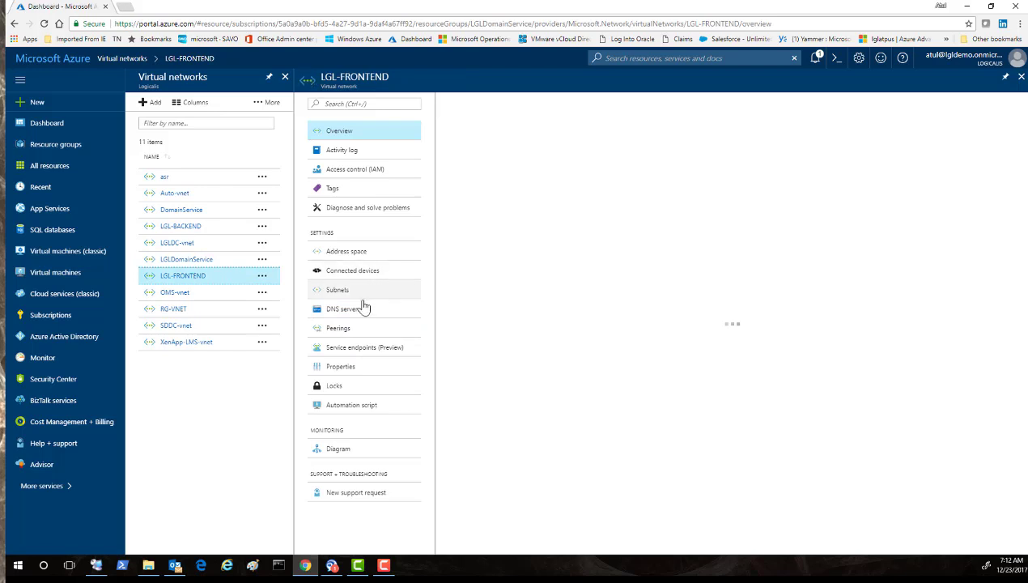
pyautogui.click(346, 311)
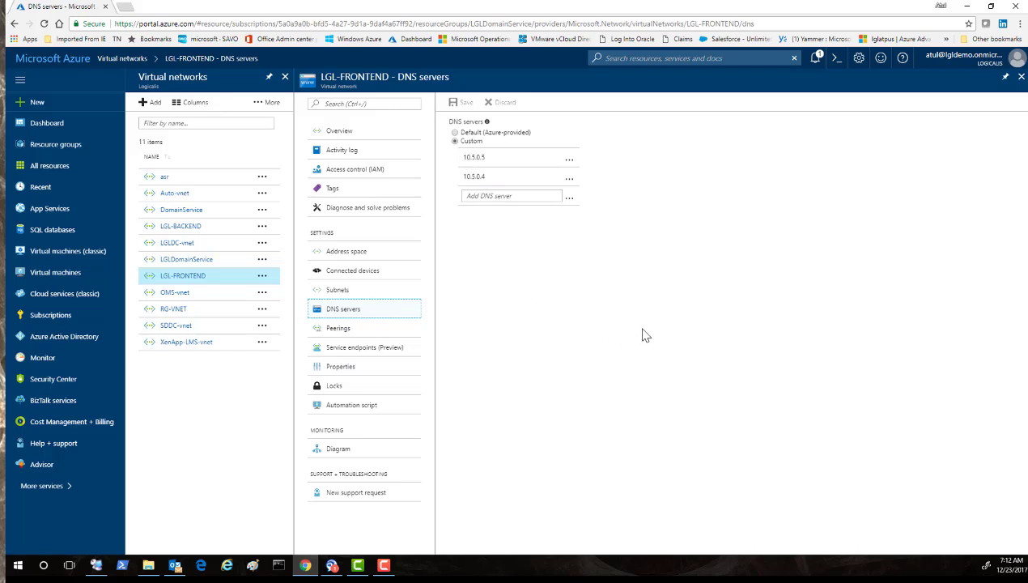
pyautogui.click(1021, 78)
# List the 23 virtual machines sorted by resource group, then switch to File Explorer.
pyautogui.click(1019, 81)
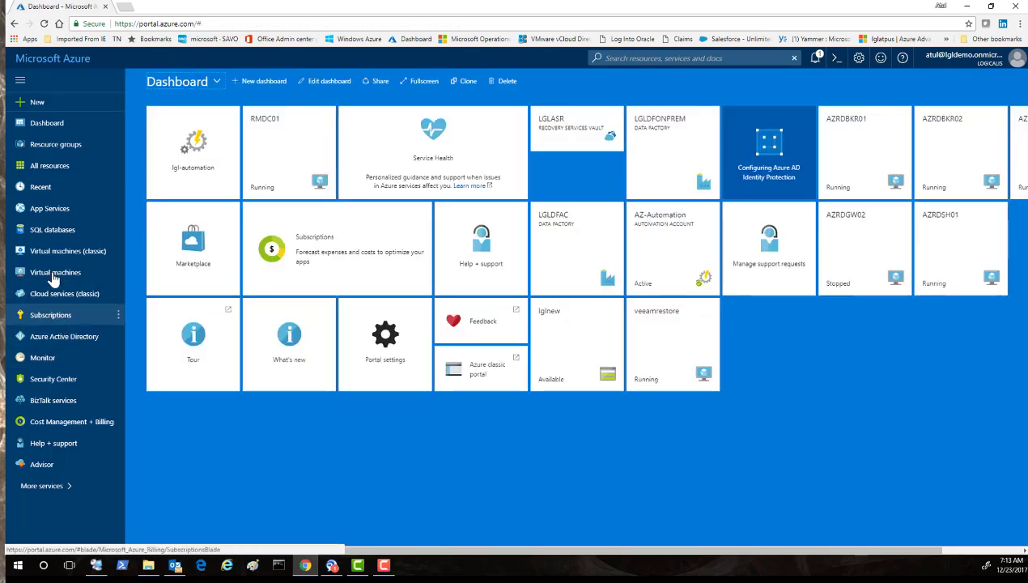
pyautogui.click(52, 275)
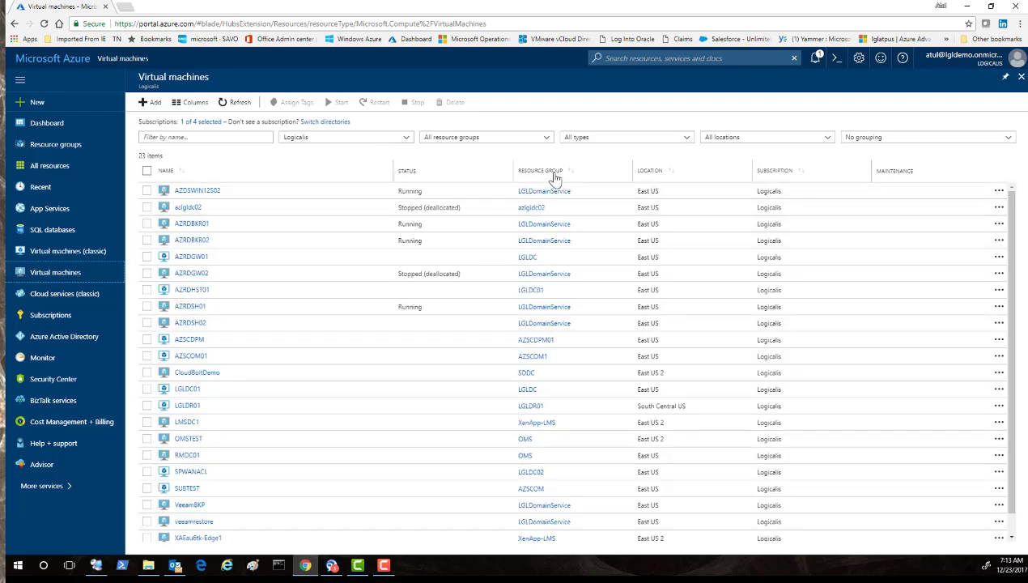
pyautogui.click(552, 172)
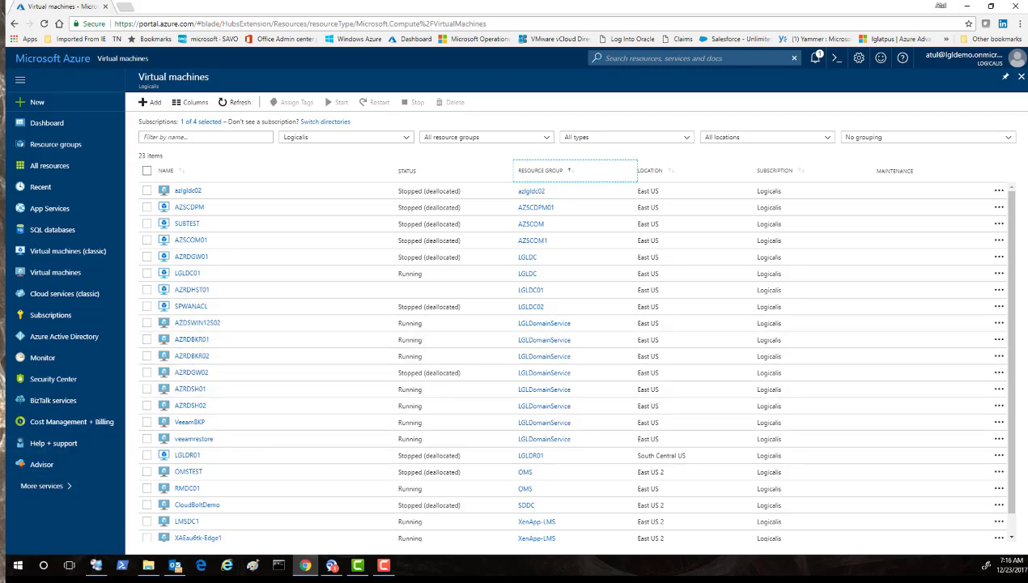
pyautogui.hotkey('alt', 'Tab')
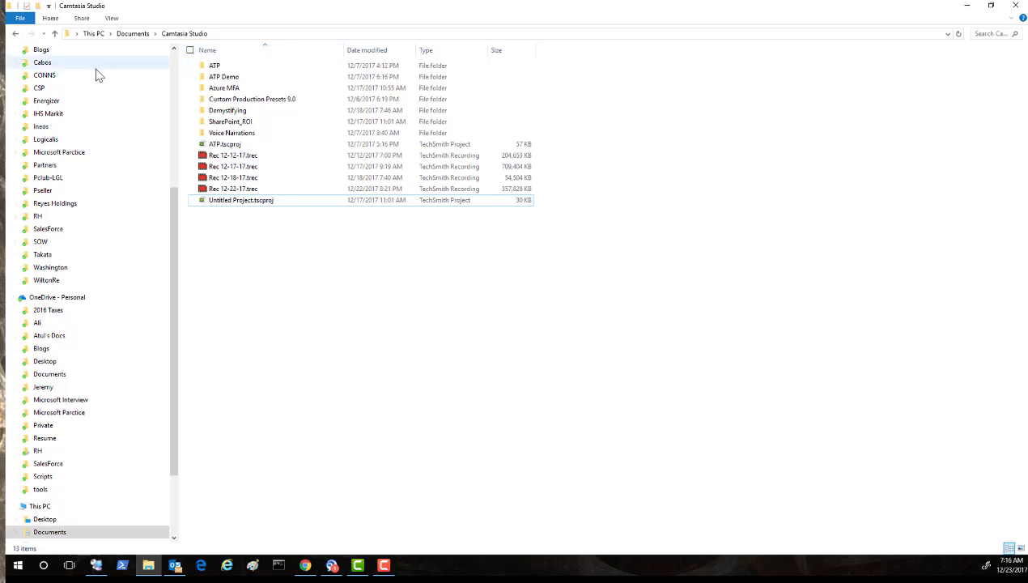
# Open AZDSWIN12S02.rdp from Desktop > RDP > AZURE RDP FARM.
pyautogui.click(174, 70)
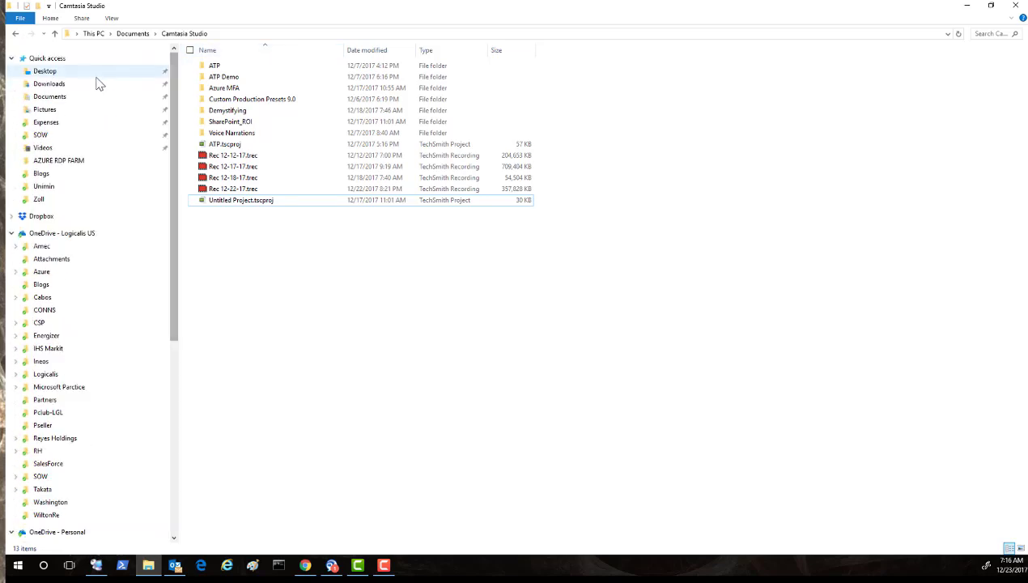
pyautogui.click(64, 75)
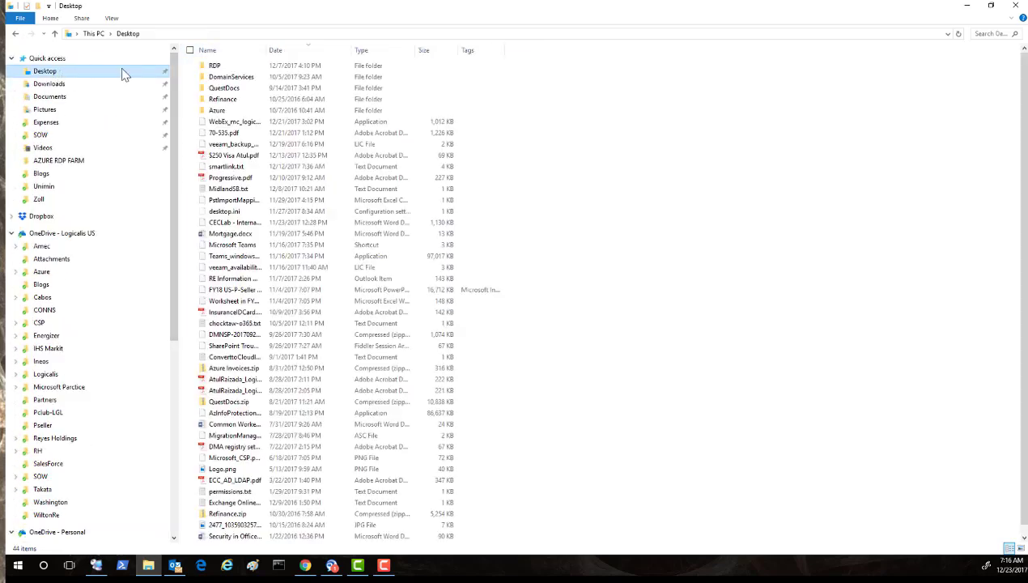
pyautogui.click(228, 69)
pyautogui.doubleClick(228, 68)
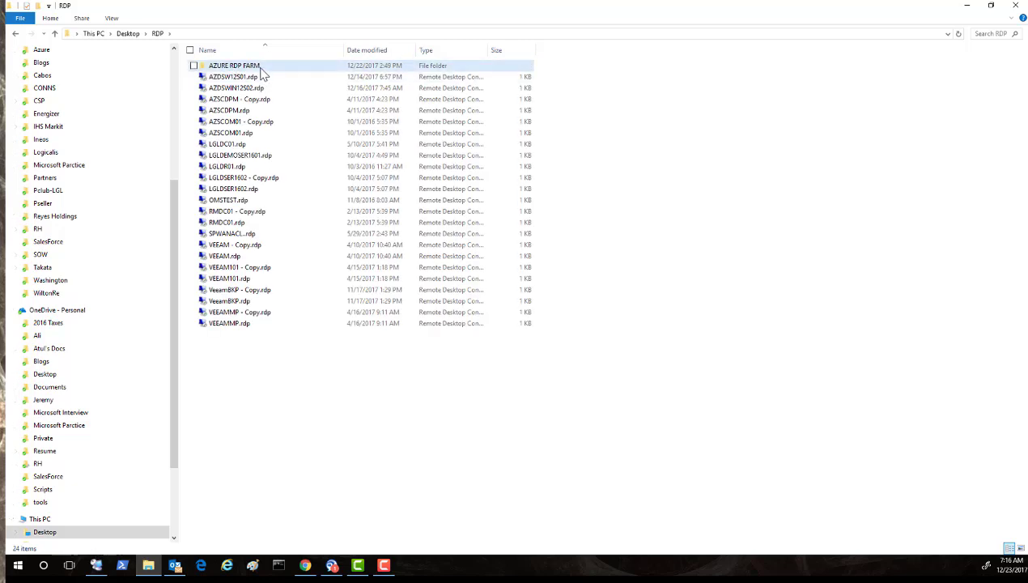
pyautogui.doubleClick(260, 68)
pyautogui.click(255, 68)
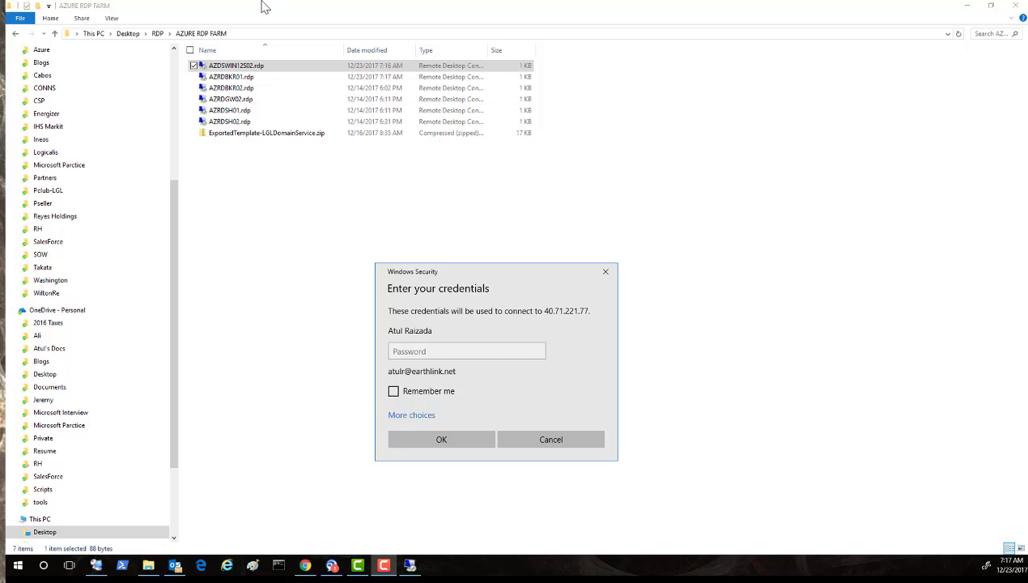
# Use a different account: enter the azds domain user name and password, remember them, and connect.
pyautogui.click(402, 416)
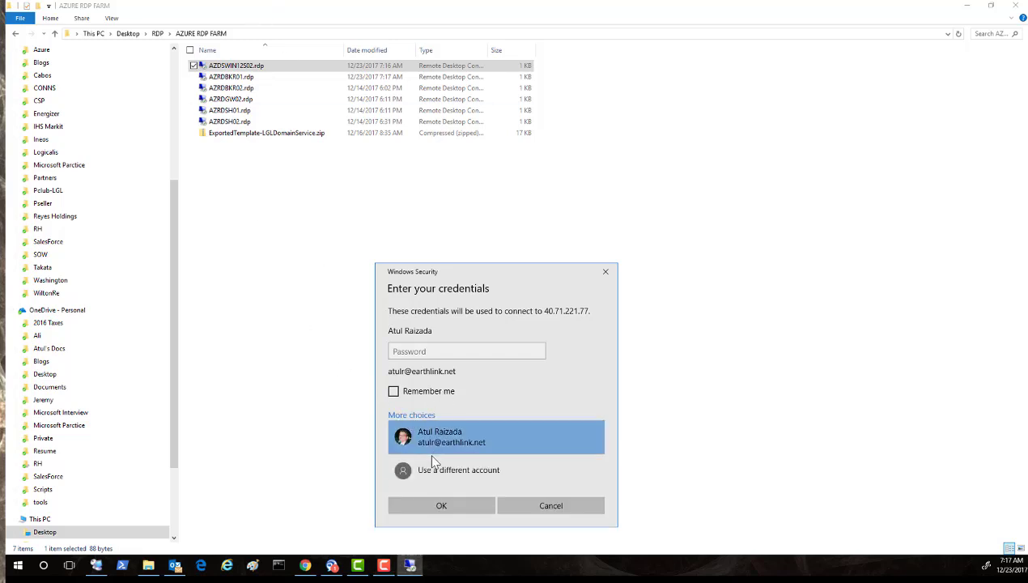
pyautogui.click(432, 474)
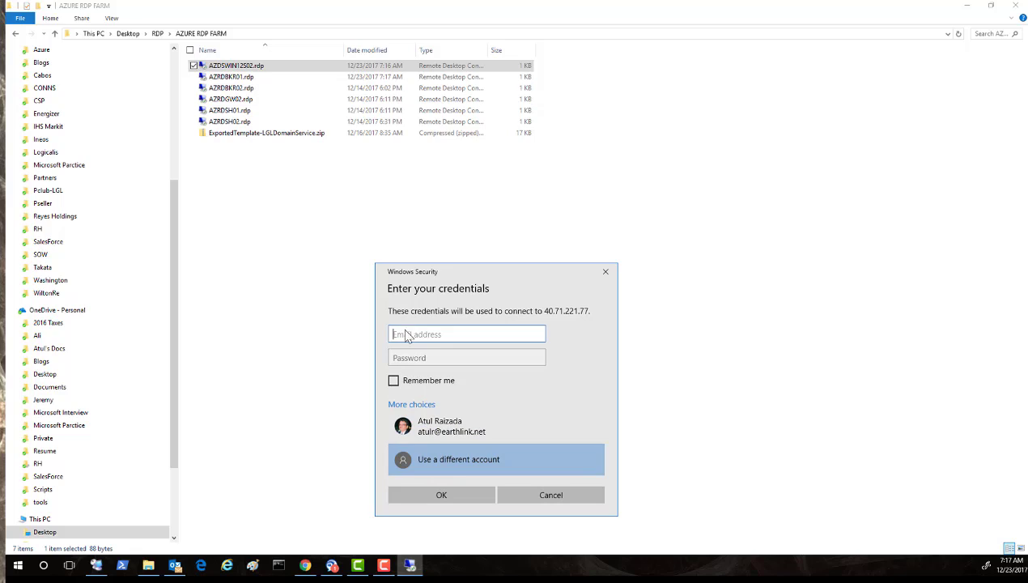
pyautogui.write('azds\\rdp.test01')
pyautogui.press('Tab')
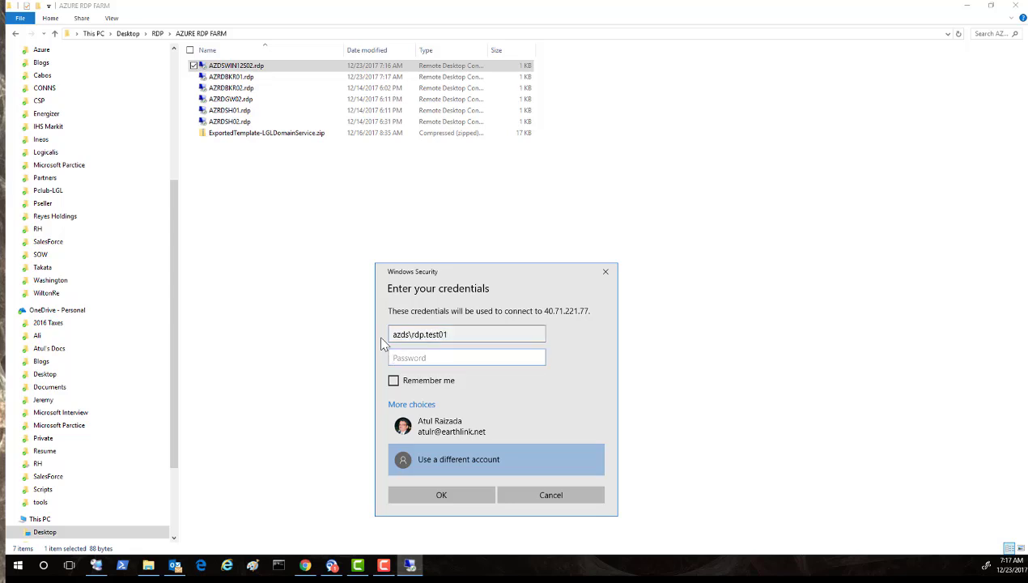
pyautogui.write('P@ssw0rd')
pyautogui.click(395, 381)
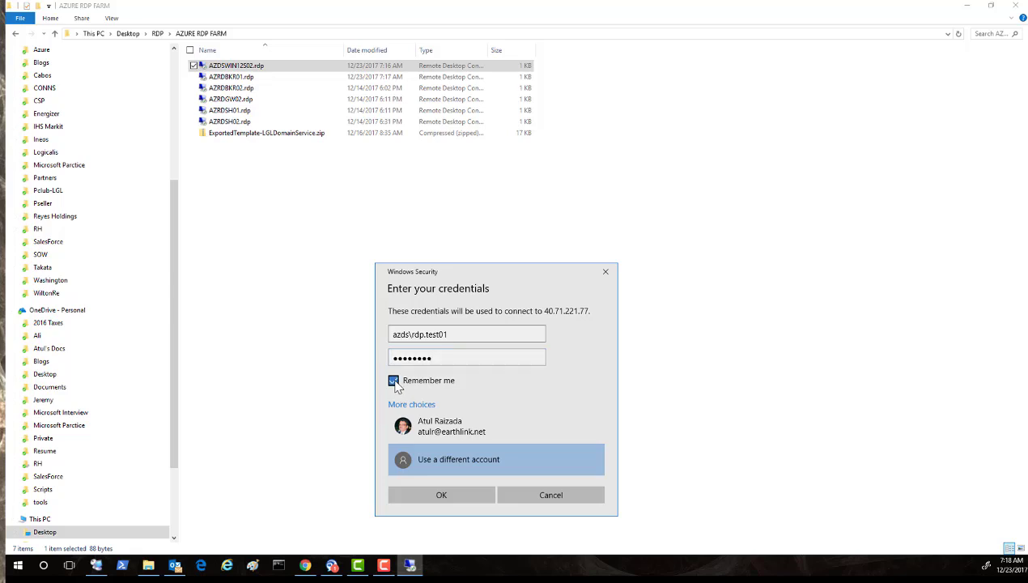
pyautogui.click(408, 493)
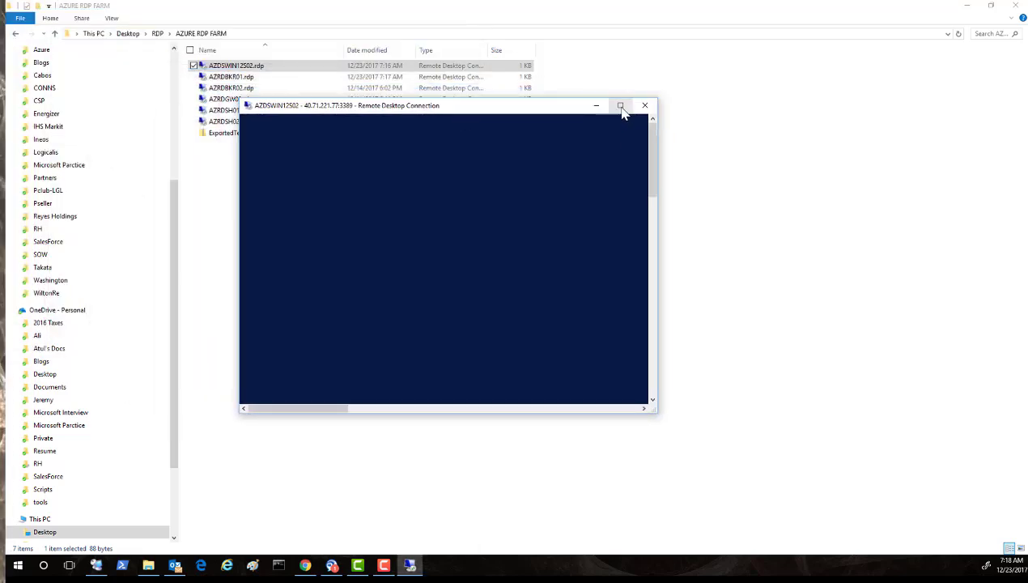
# Maximize the AZDSWIN12S02 session, dismiss the welcome notice, and bring Server Manager's Dashboard into view.
pyautogui.click(621, 107)
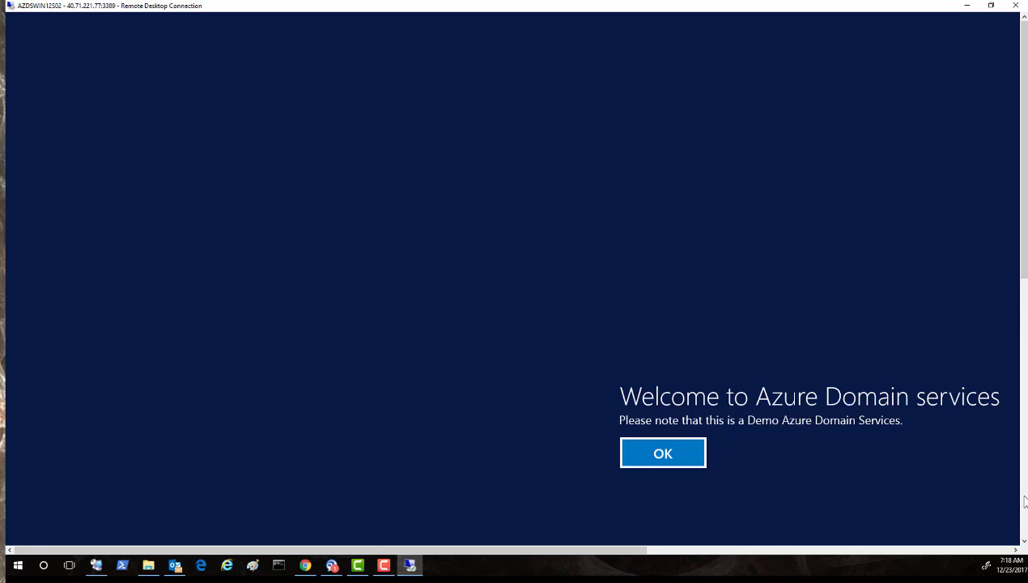
pyautogui.click(1024, 540)
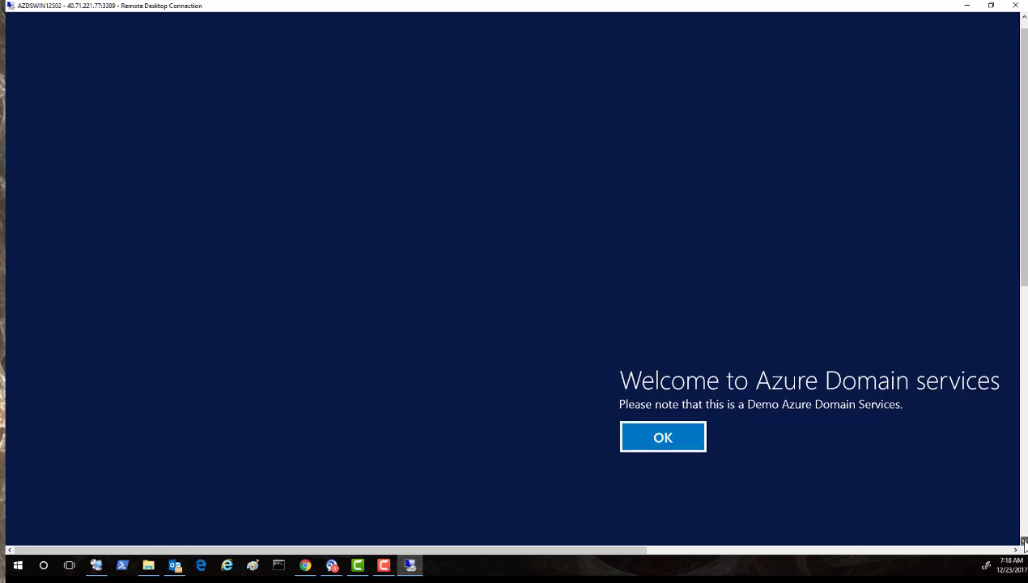
pyautogui.click(674, 431)
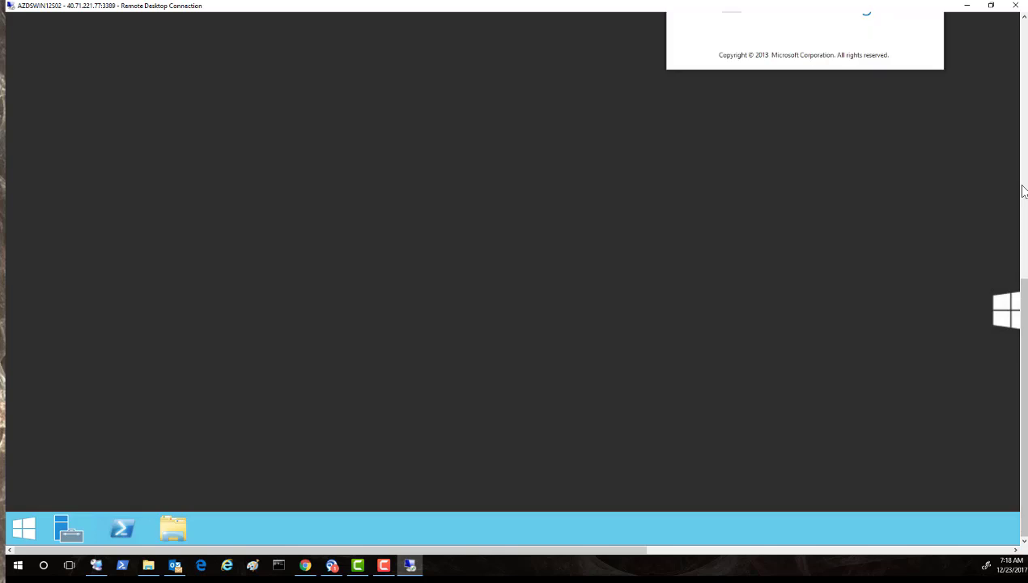
pyautogui.click(1023, 68)
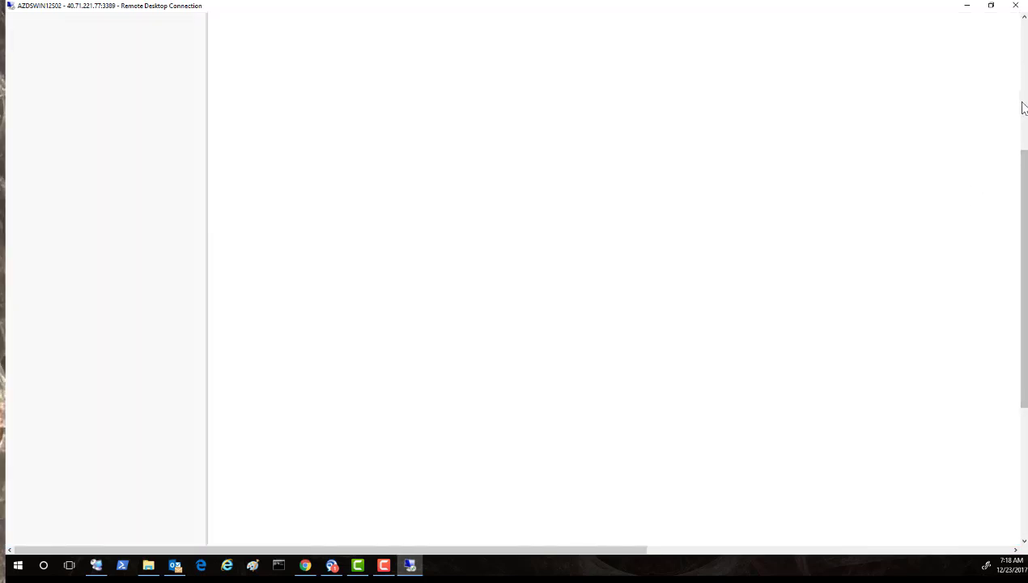
pyautogui.click(1023, 97)
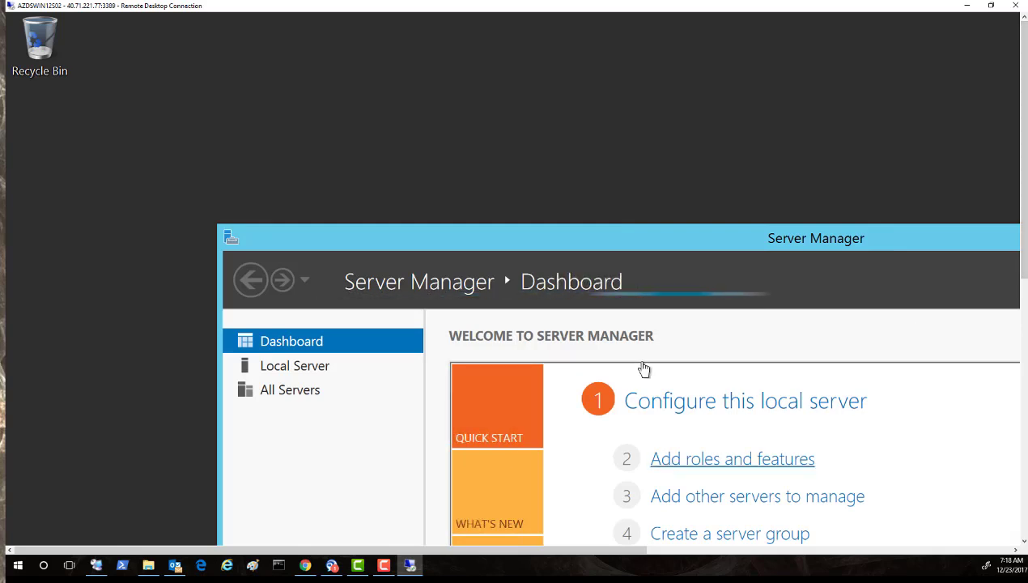
pyautogui.click(1024, 541)
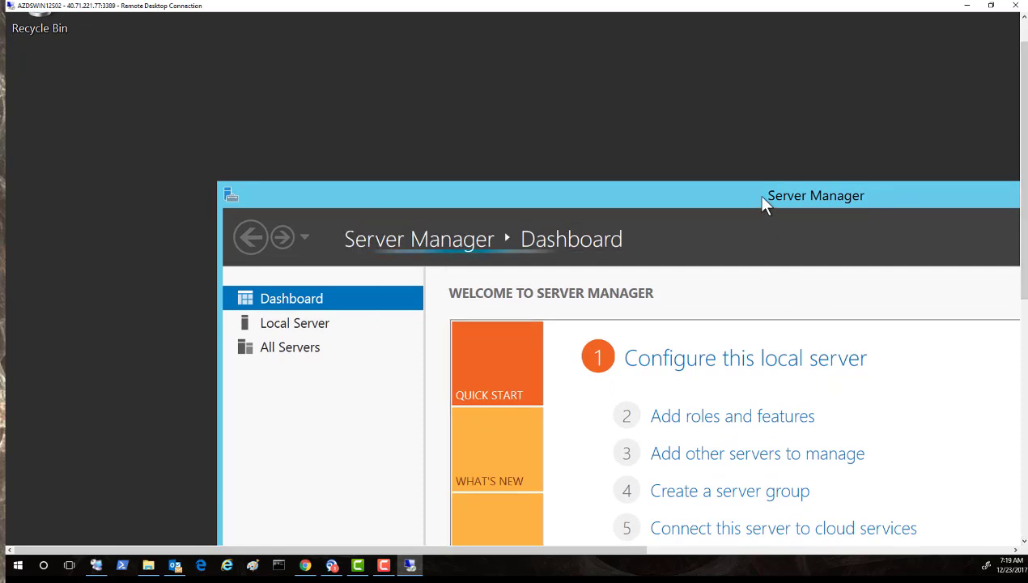
pyautogui.moveTo(761, 197); pyautogui.dragTo(486, 49)
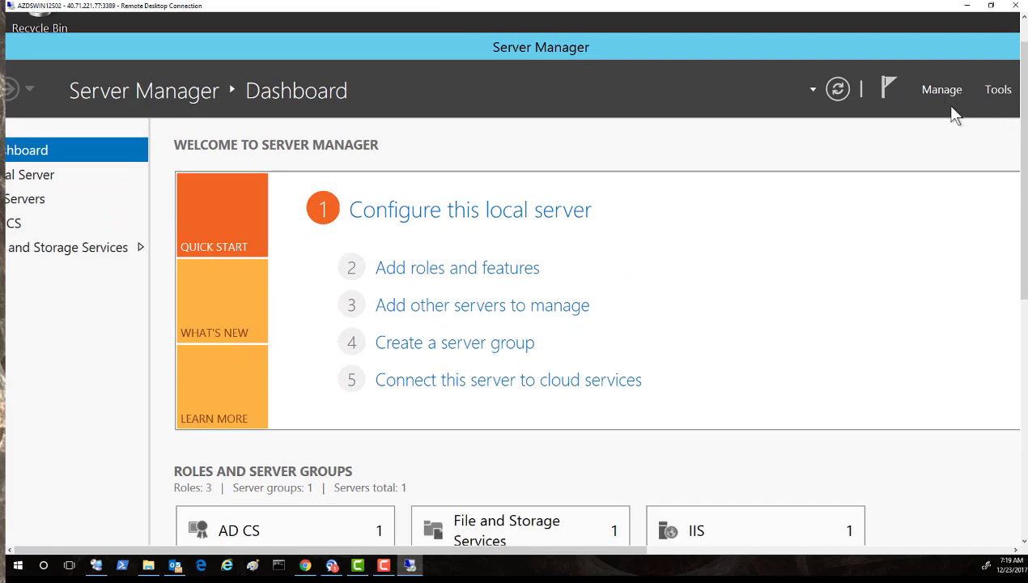
# Confirm Local Server's domain is azds.com, then launch Active Directory Users and Computers from Tools.
pyautogui.click(37, 186)
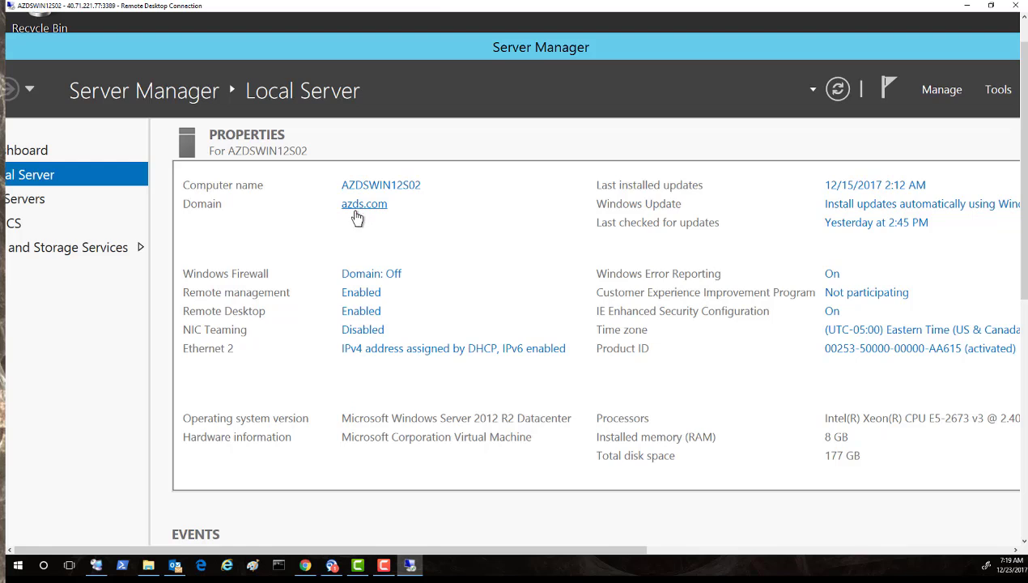
pyautogui.click(356, 213)
pyautogui.click(1000, 90)
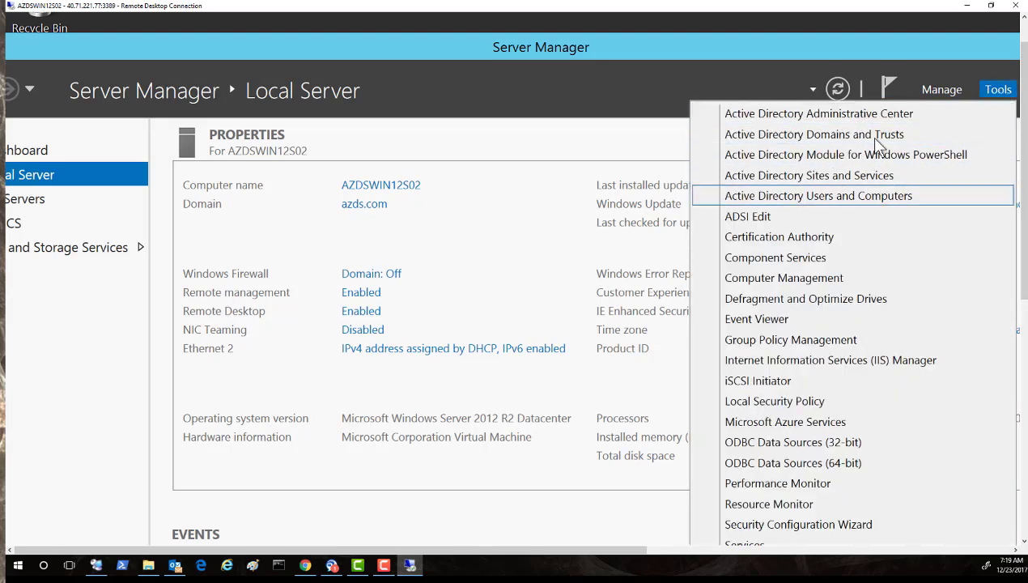
pyautogui.click(852, 197)
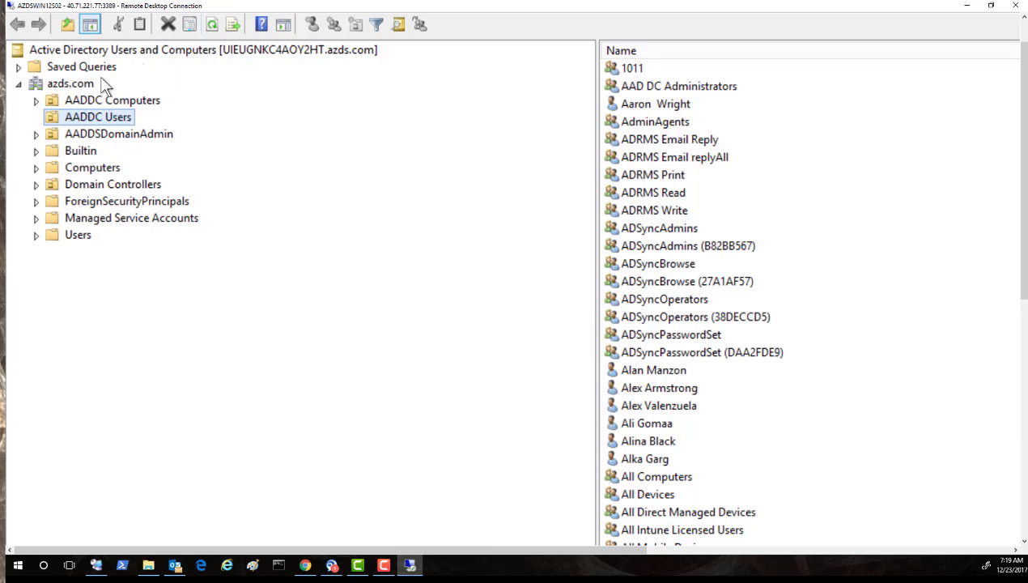
# Browse AADDC Computers and AADDC Users, ending on the azds.com root containers.
pyautogui.click(94, 99)
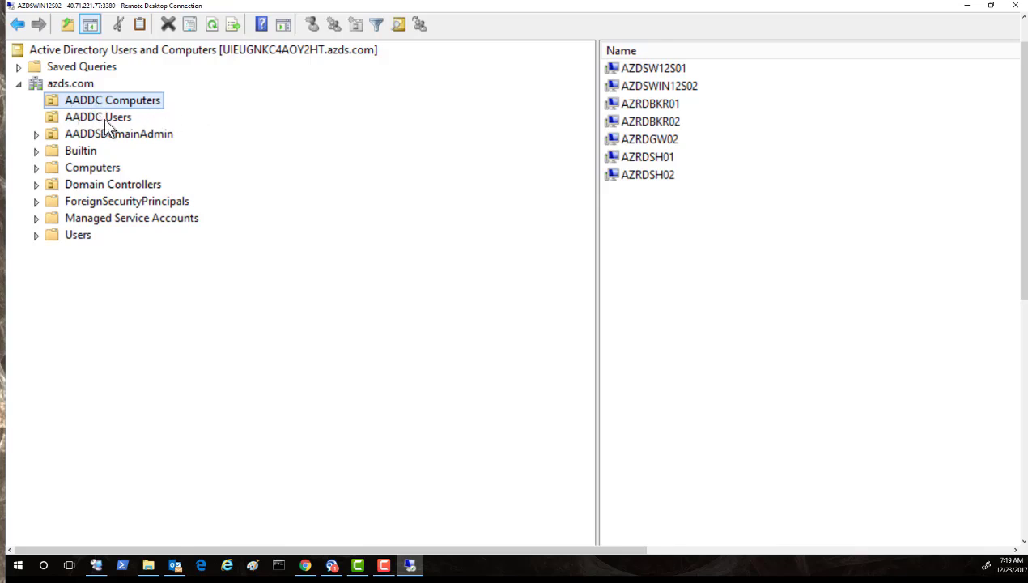
pyautogui.click(104, 118)
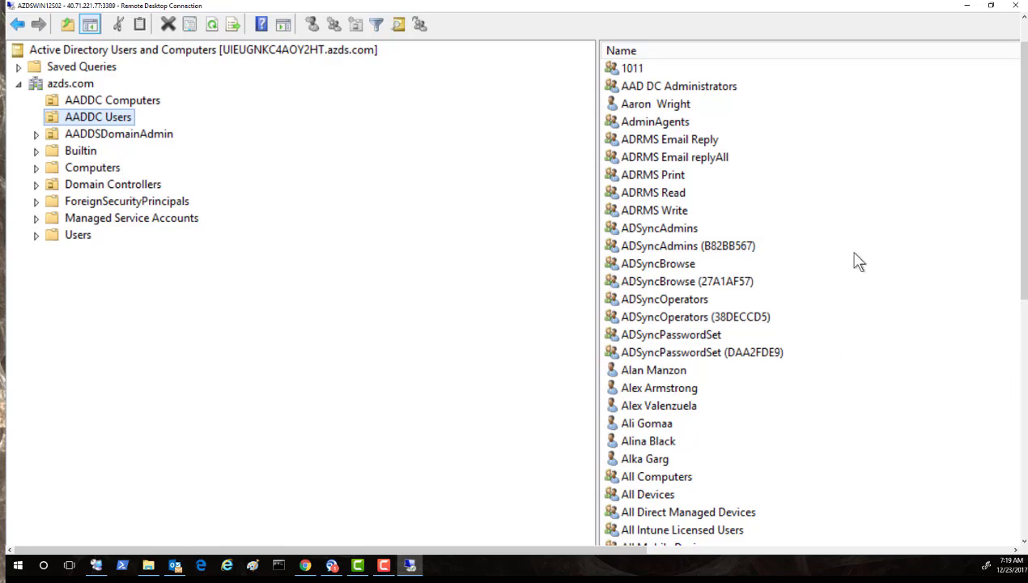
pyautogui.click(123, 101)
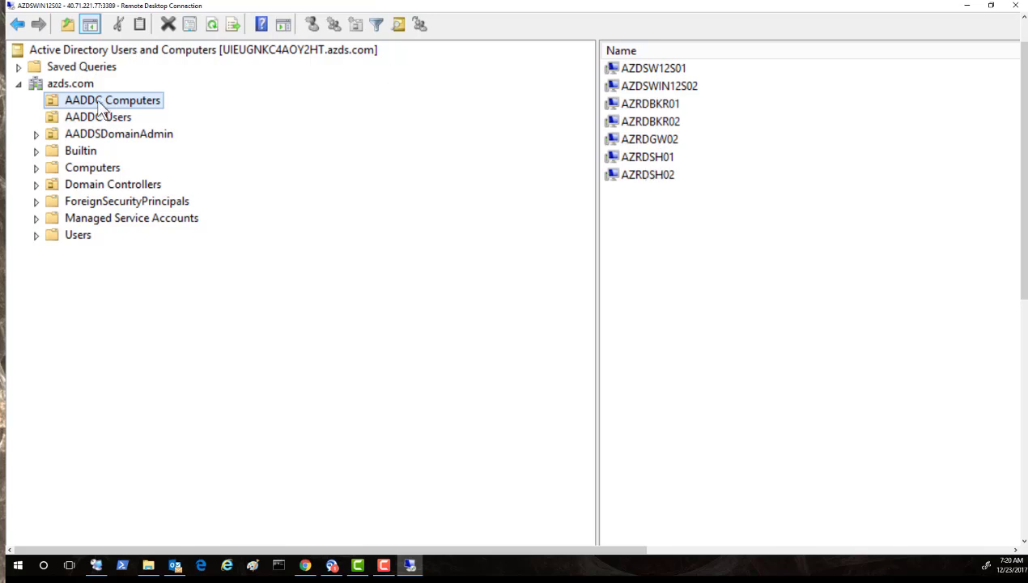
pyautogui.click(98, 119)
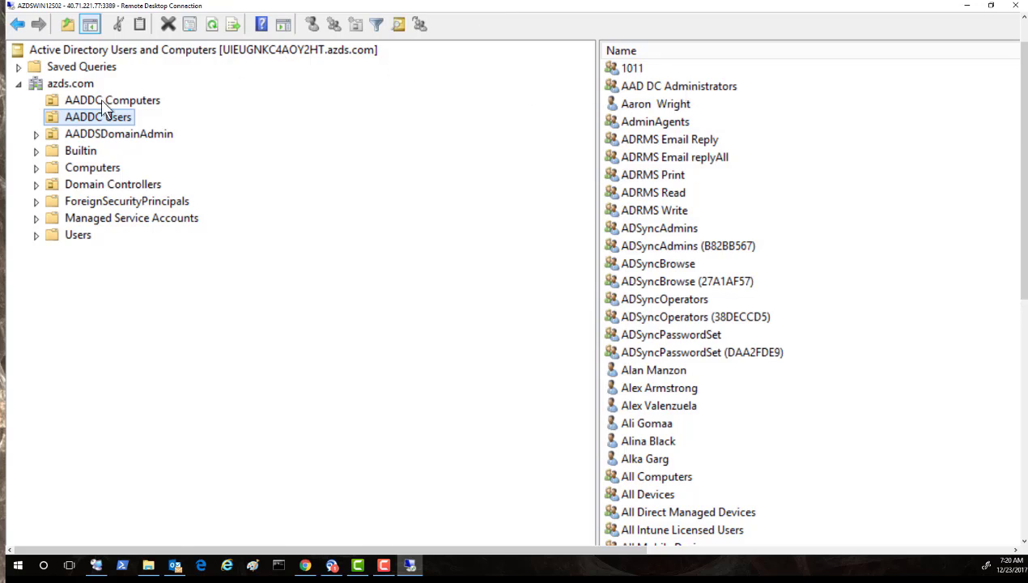
pyautogui.click(69, 87)
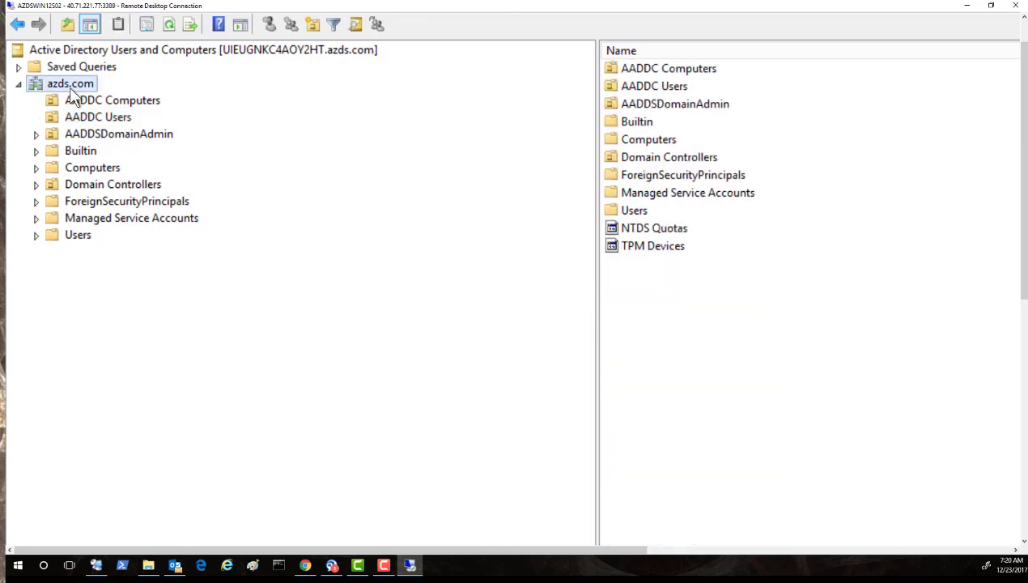
pyautogui.rightClick(68, 87)
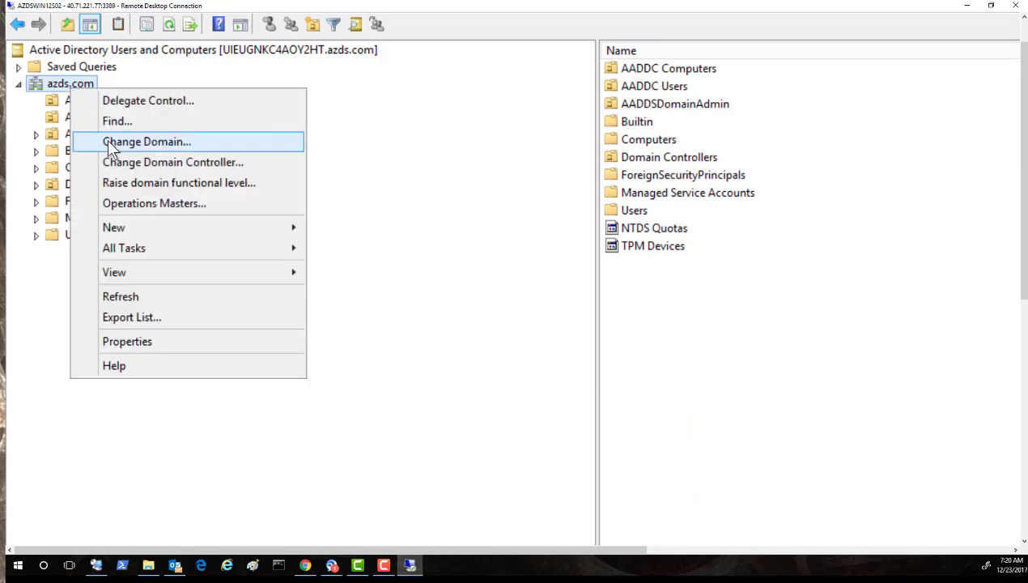
pyautogui.click(107, 126)
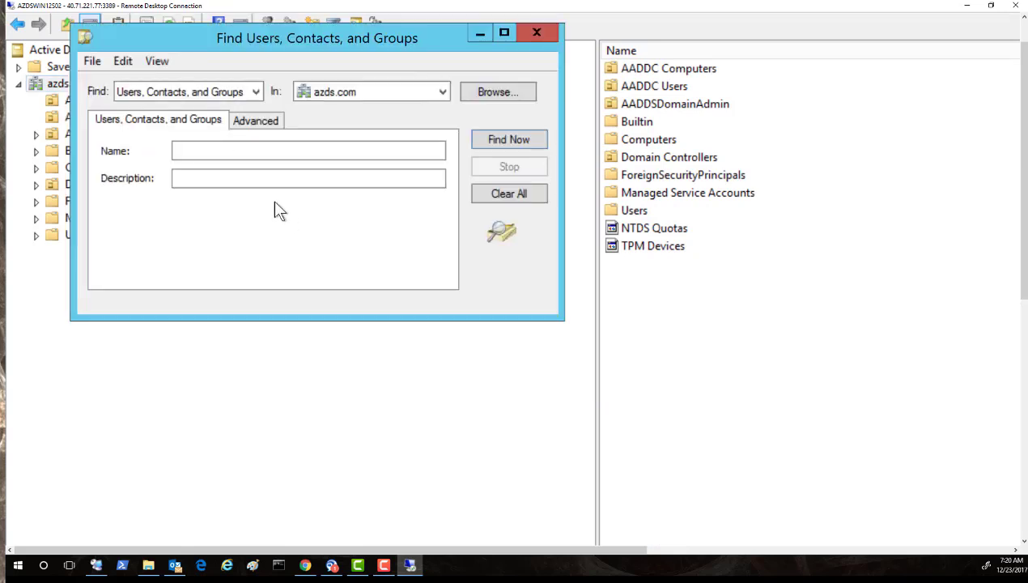
pyautogui.click(264, 154)
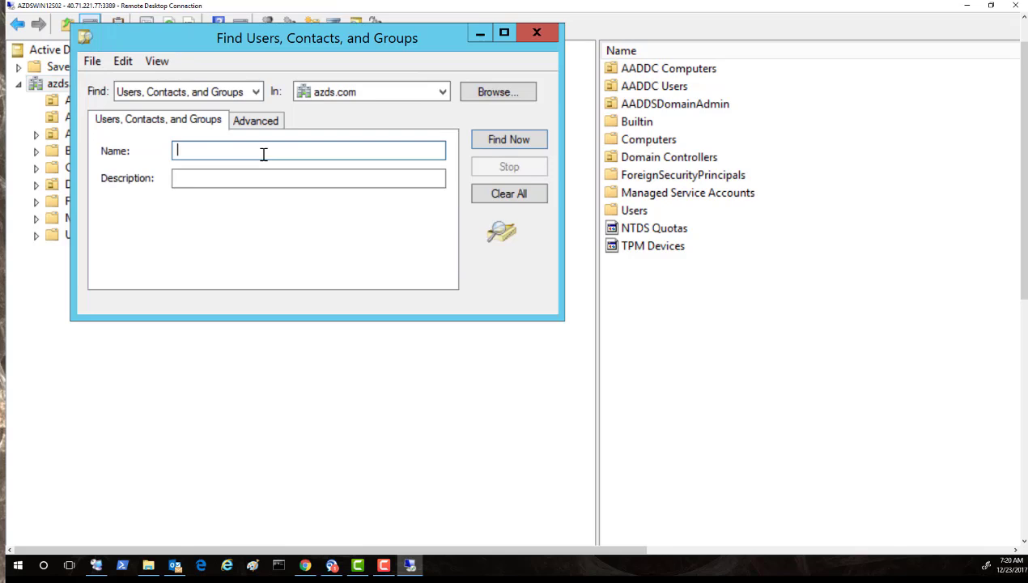
pyautogui.write('jb')
pyautogui.click(507, 140)
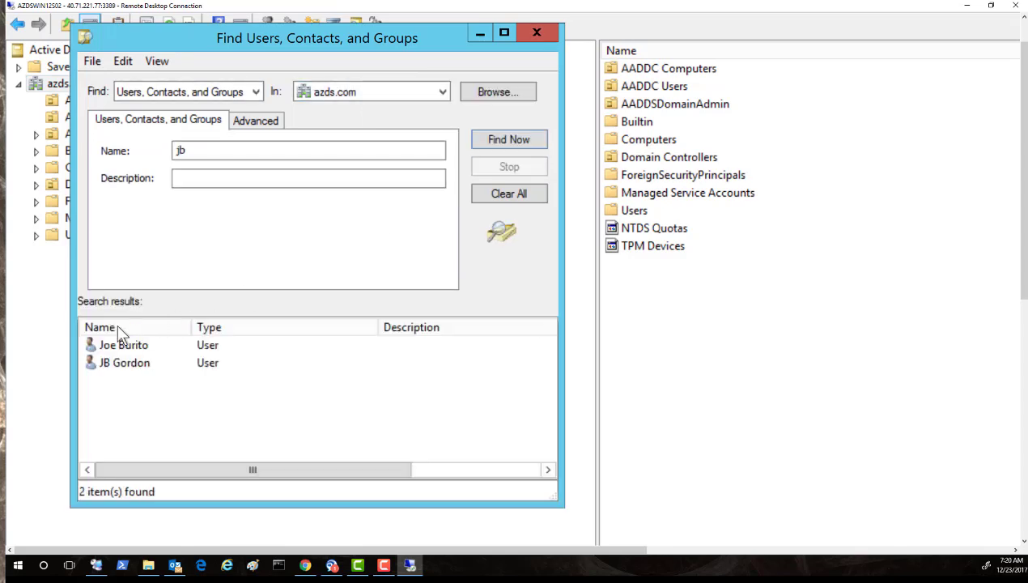
pyautogui.click(118, 364)
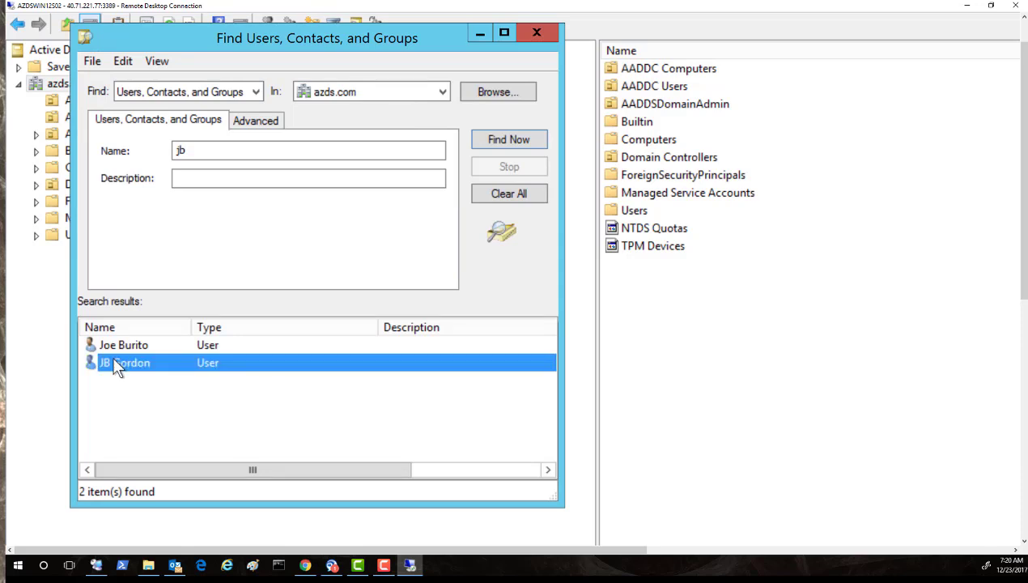
pyautogui.doubleClick(115, 364)
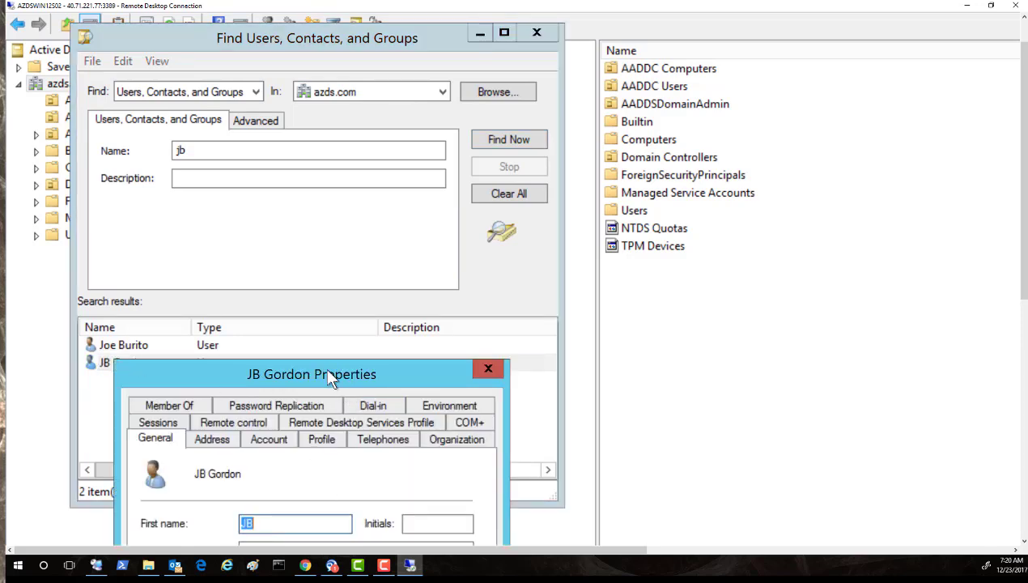
pyautogui.moveTo(323, 369); pyautogui.dragTo(365, 134)
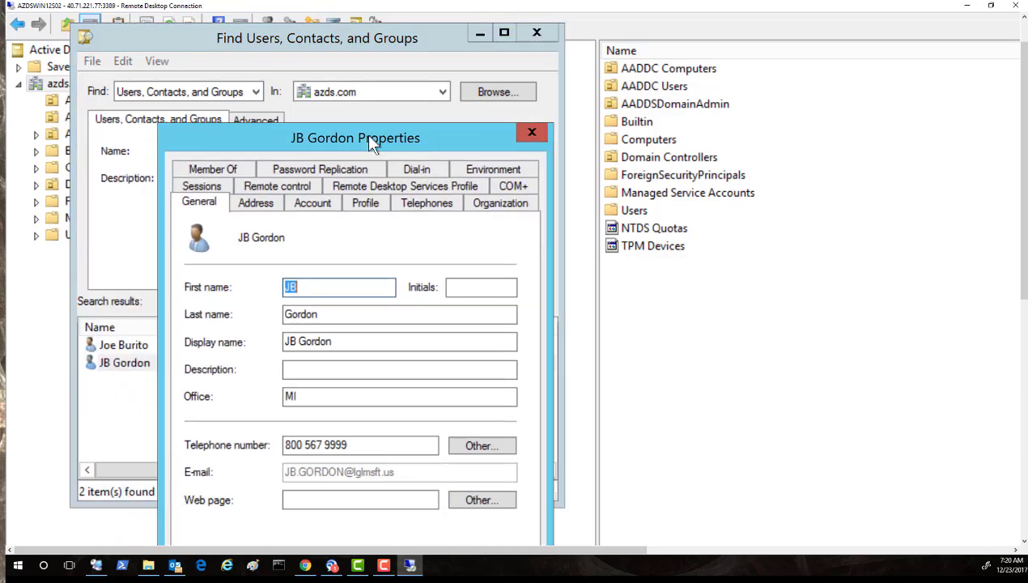
pyautogui.click(313, 202)
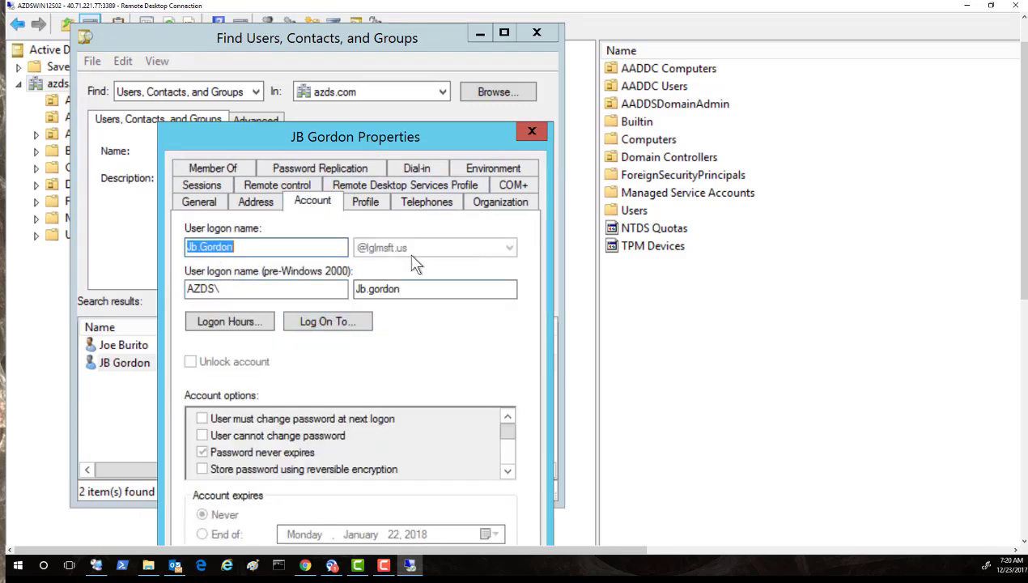
pyautogui.click(531, 132)
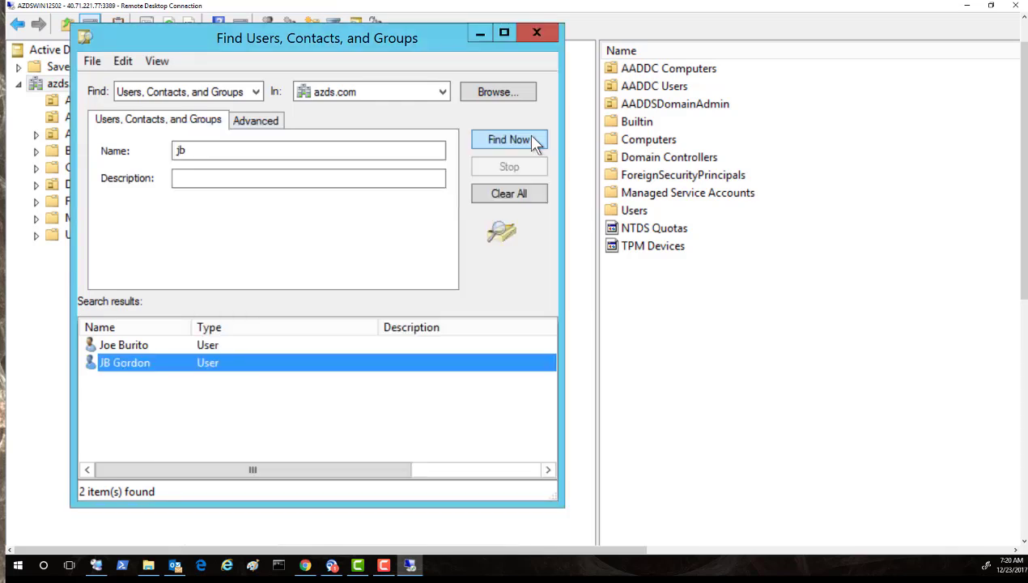
pyautogui.click(198, 153)
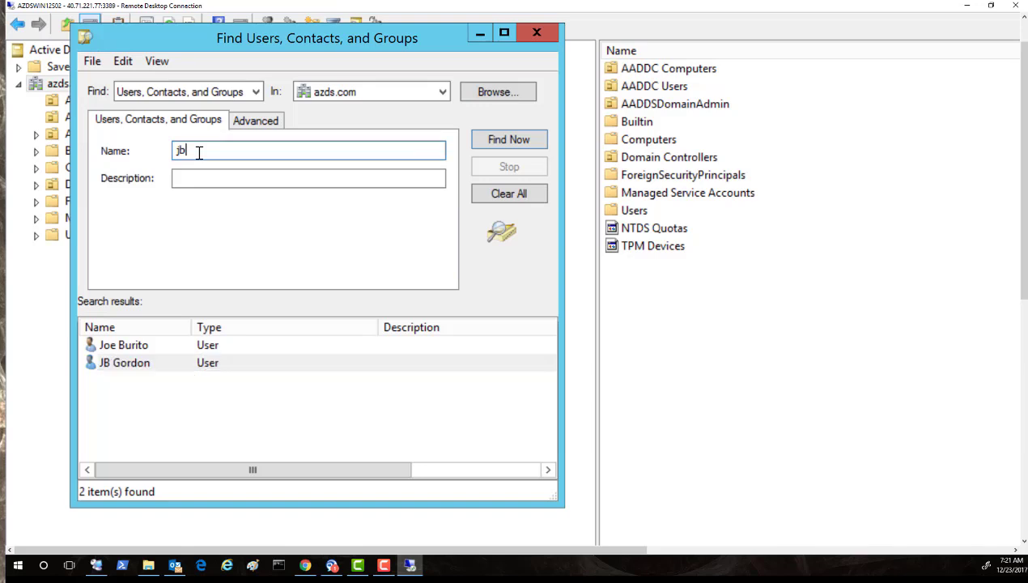
pyautogui.press('BackSpace')
pyautogui.press('BackSpace')
pyautogui.write('rdp')
pyautogui.click(497, 144)
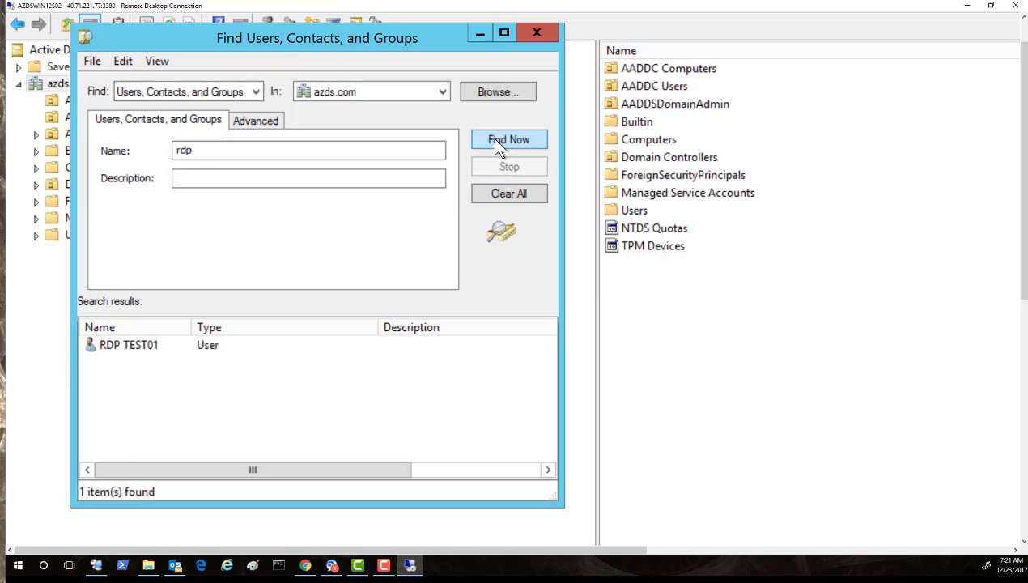
pyautogui.doubleClick(133, 345)
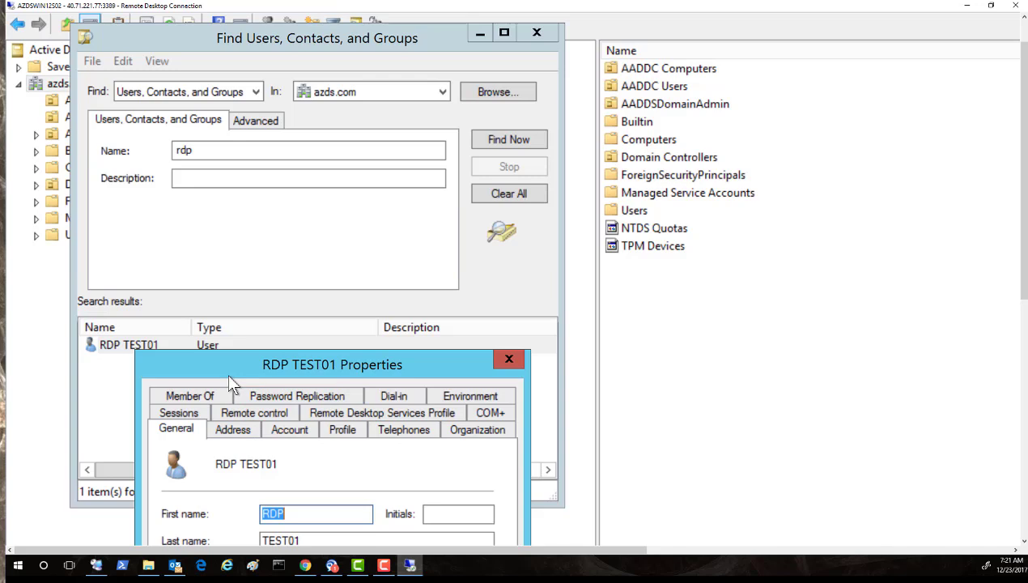
pyautogui.moveTo(228, 374); pyautogui.dragTo(262, 170)
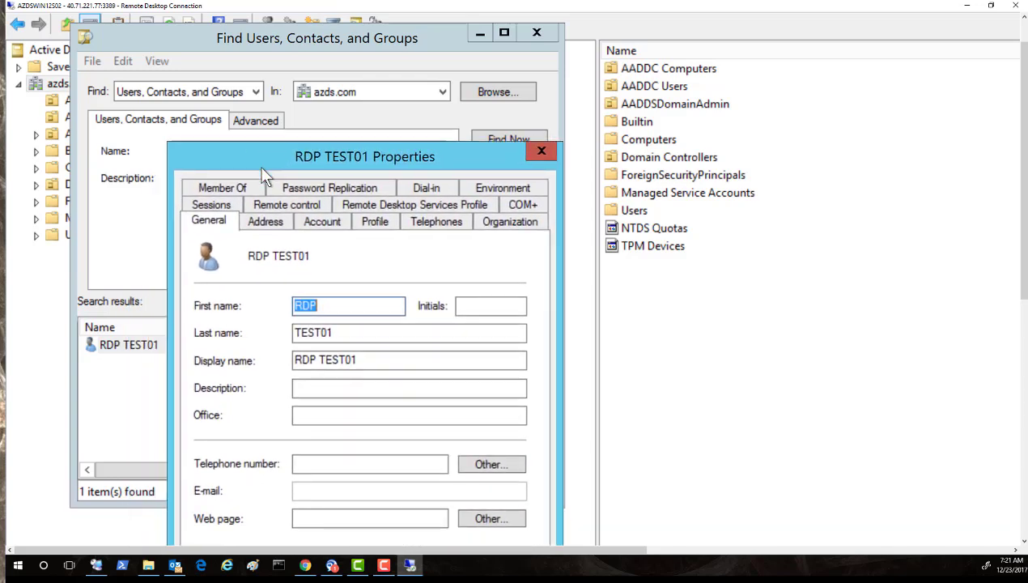
pyautogui.click(541, 154)
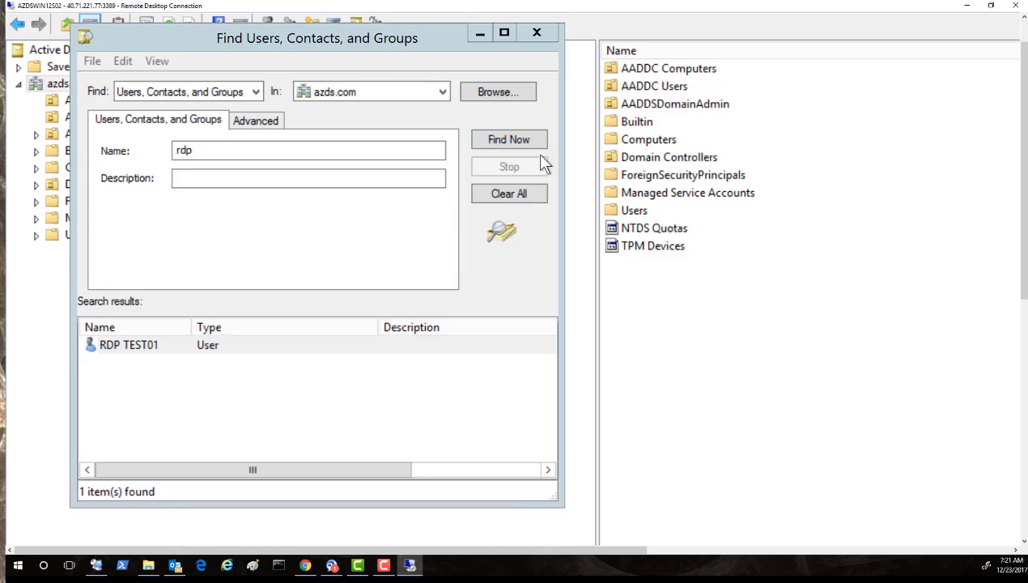
pyautogui.click(536, 35)
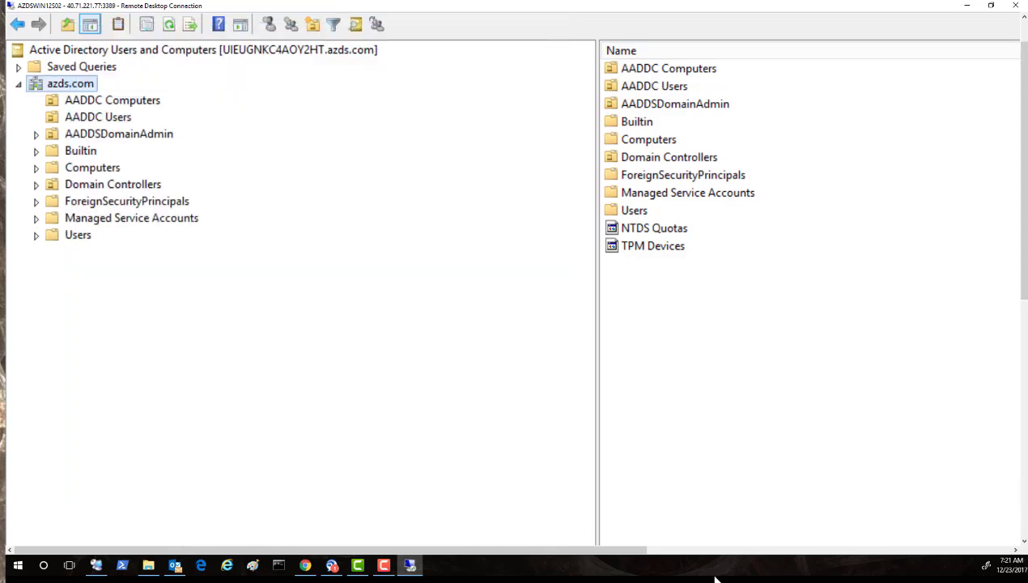
# Return to Server Manager and launch Group Policy Management from Tools.
pyautogui.click(1024, 521)
pyautogui.click(1023, 521)
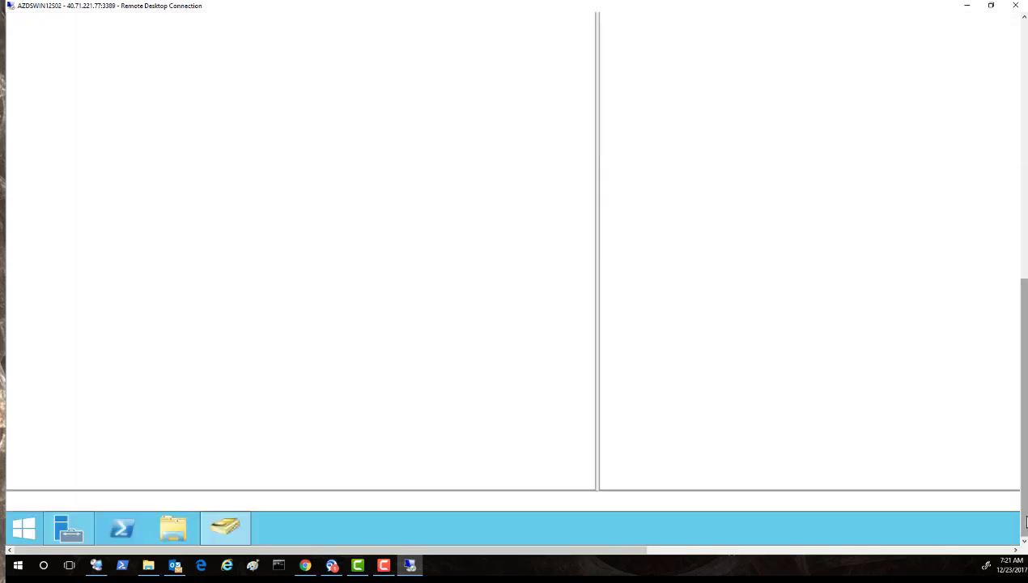
pyautogui.click(63, 536)
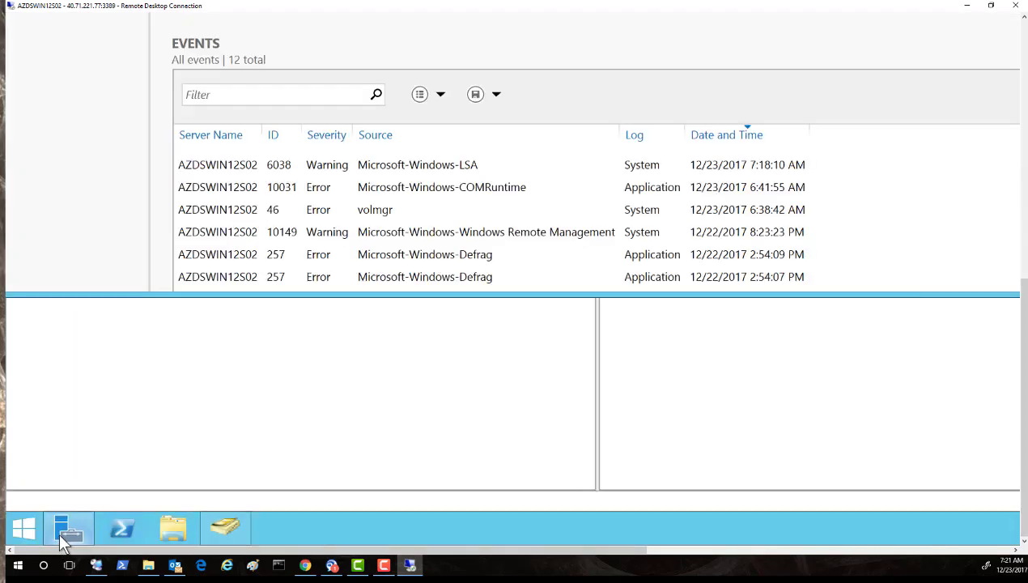
pyautogui.click(1023, 93)
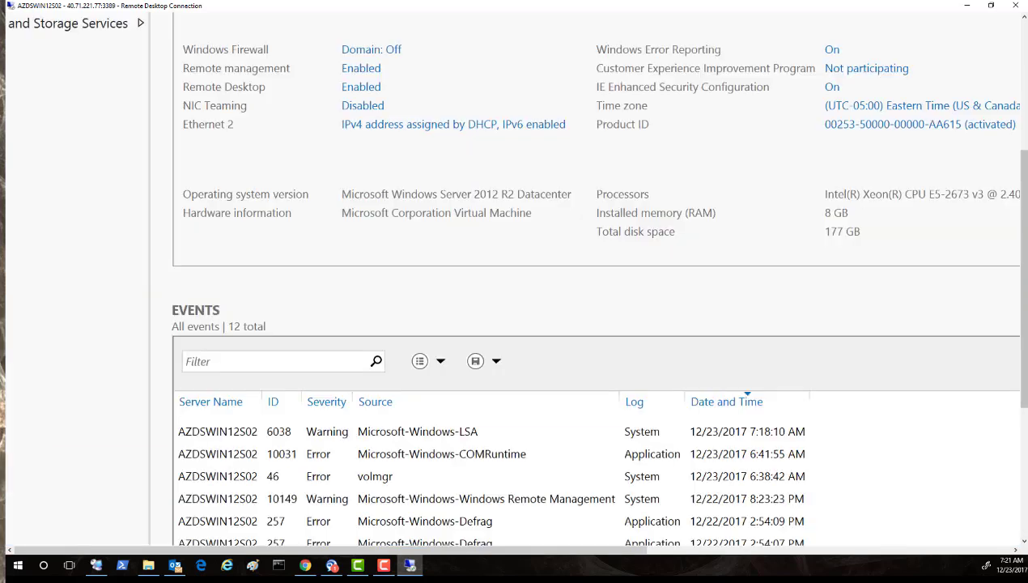
pyautogui.click(1024, 83)
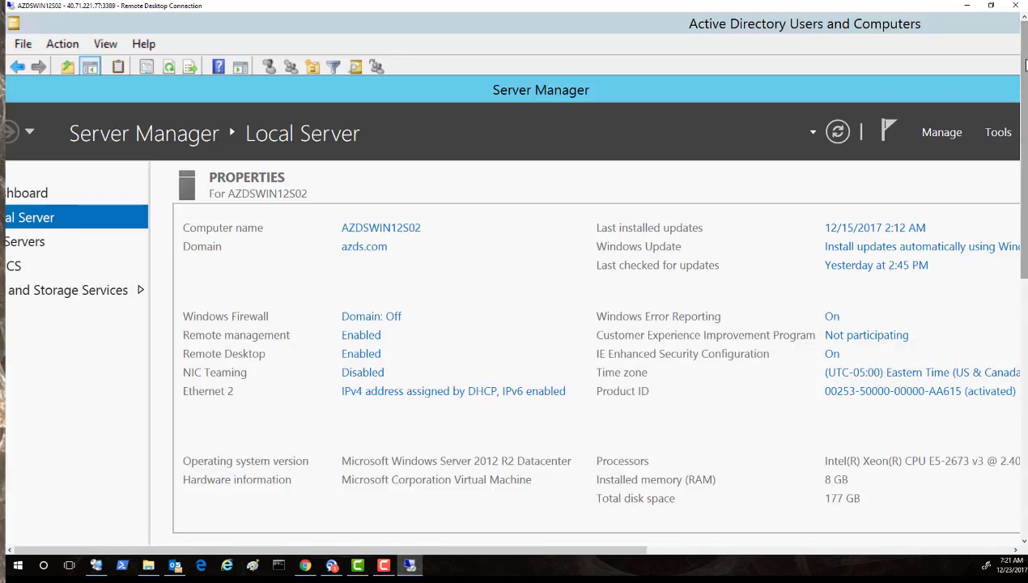
pyautogui.click(998, 133)
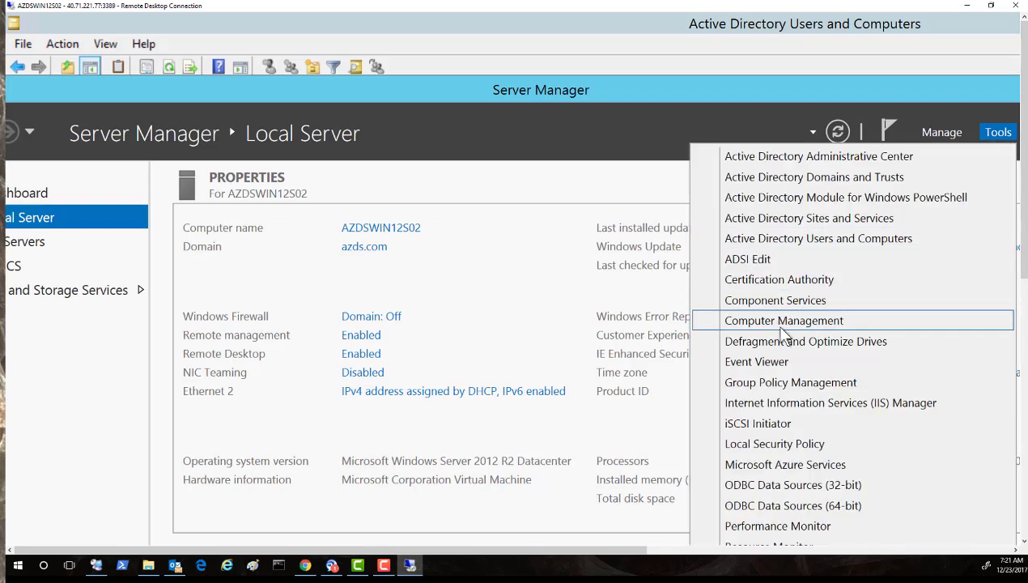
pyautogui.click(780, 383)
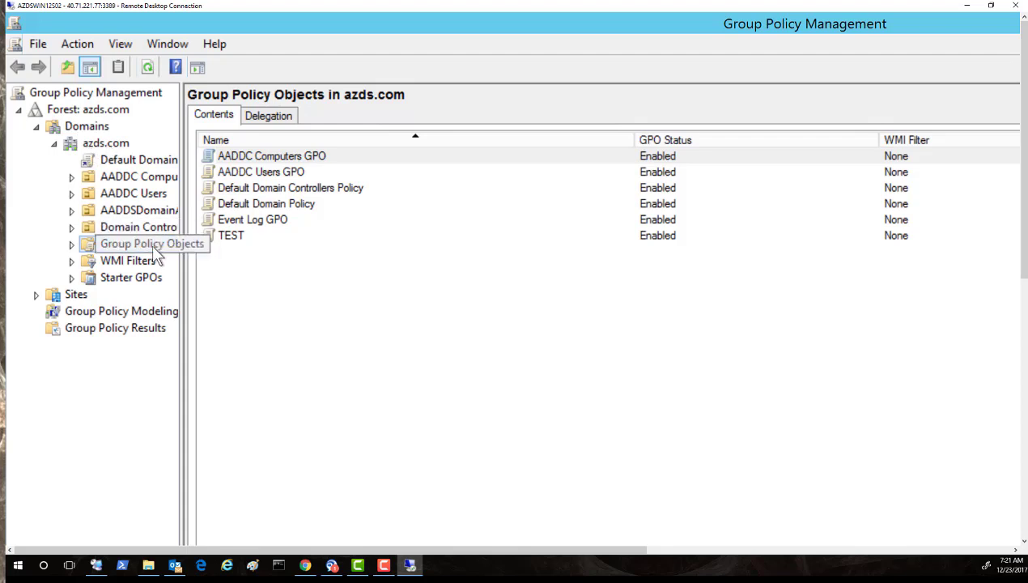
# Review the scope of the AADDC Computers, AADDC Users and Default Domain Controllers Policy GPOs.
pyautogui.click(71, 245)
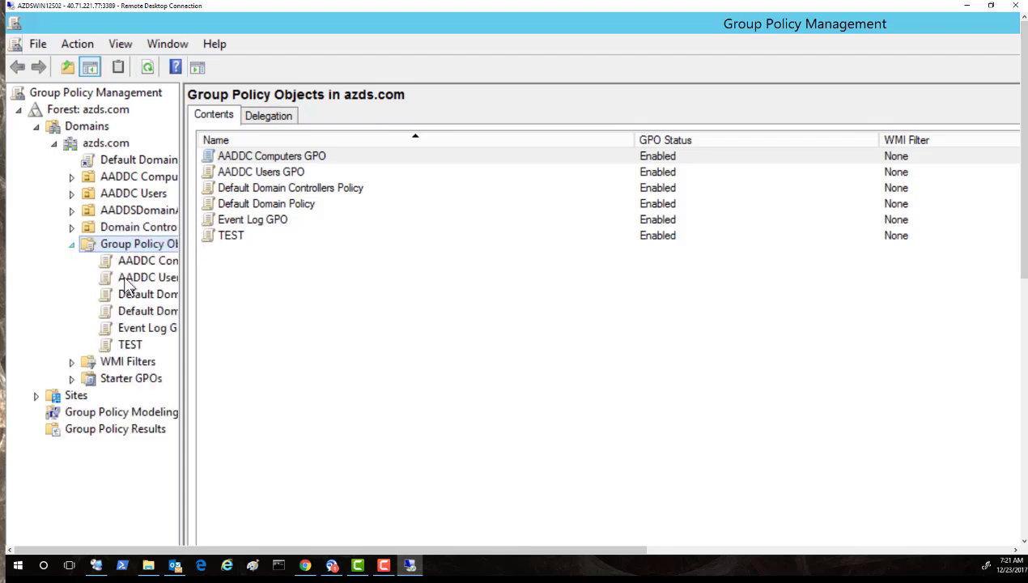
pyautogui.click(151, 264)
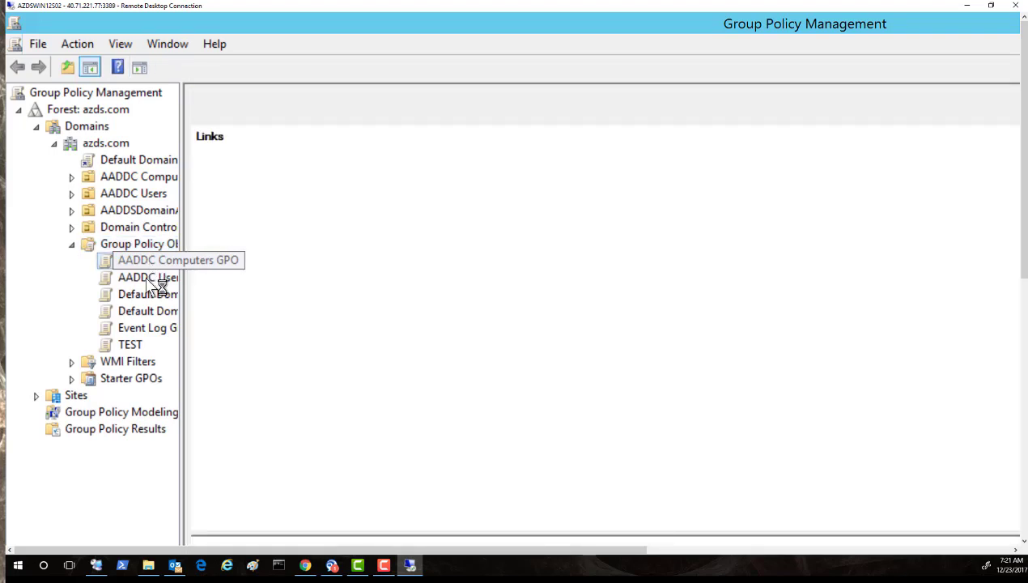
pyautogui.click(148, 277)
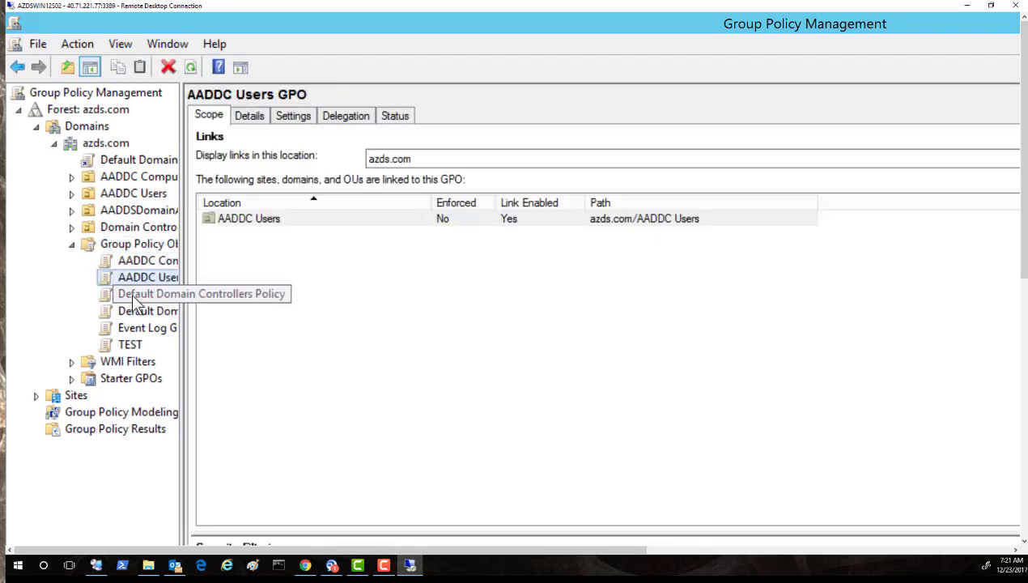
pyautogui.click(133, 297)
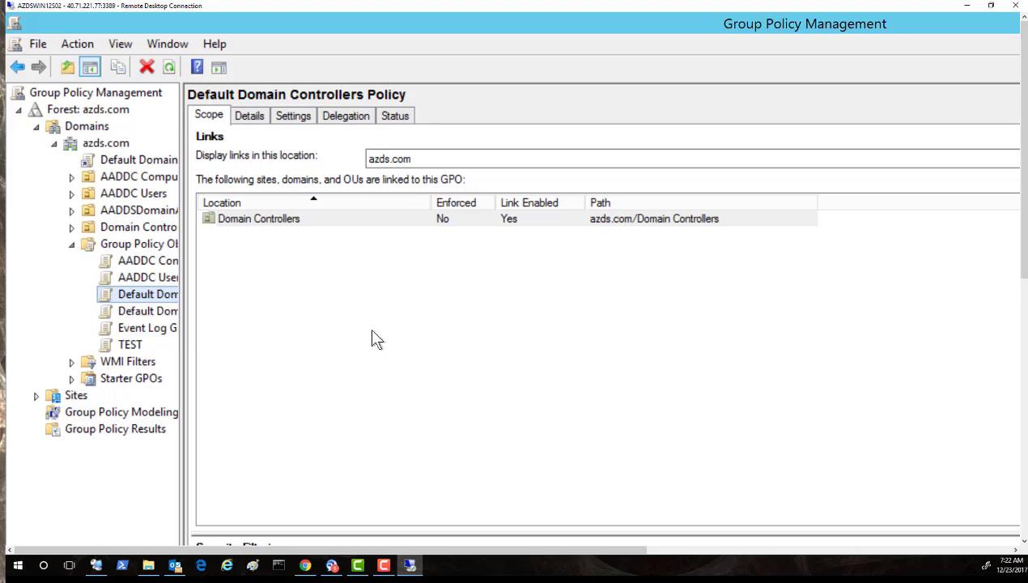
pyautogui.click(710, 552)
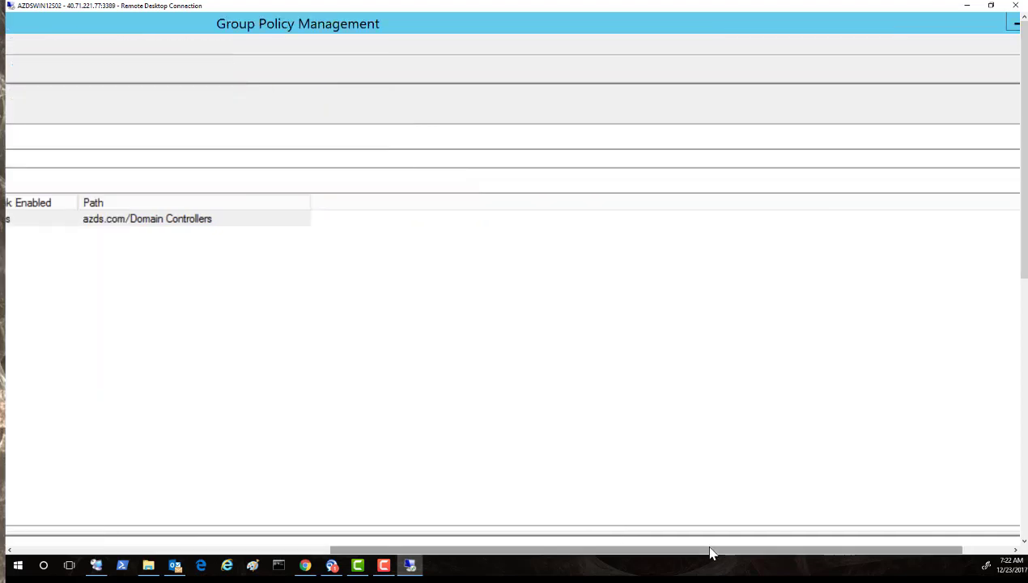
# Close the remote session, clear the desktop, and reopen AZDSWIN12S02.rdp from AZURE RDP FARM.
pyautogui.click(1016, 7)
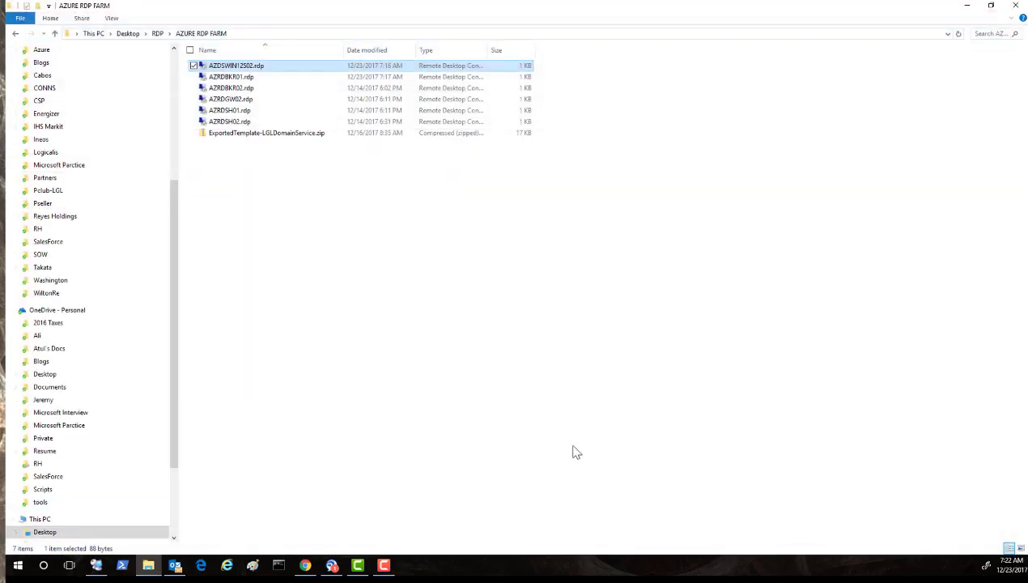
pyautogui.click(965, 7)
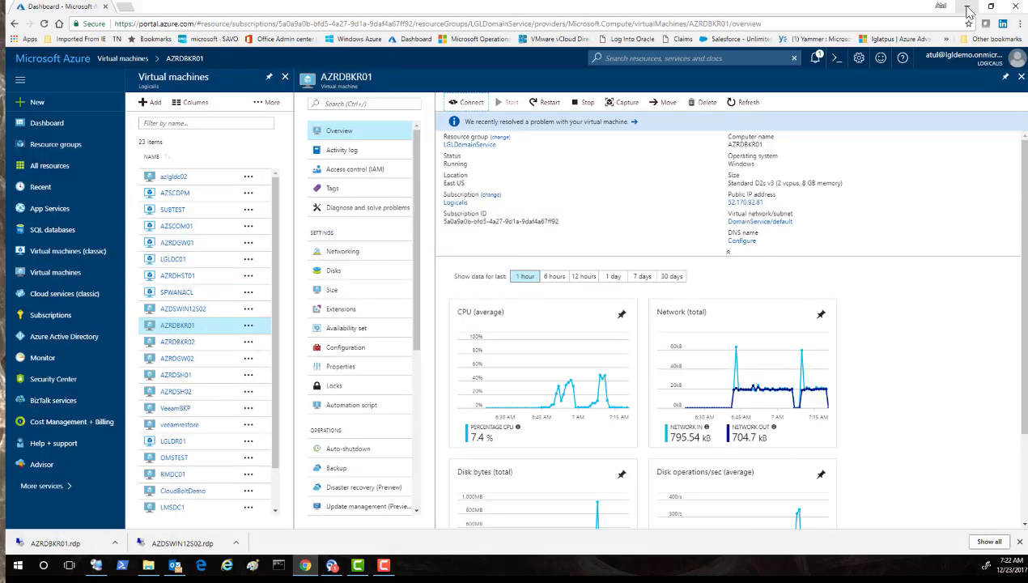
pyautogui.click(966, 10)
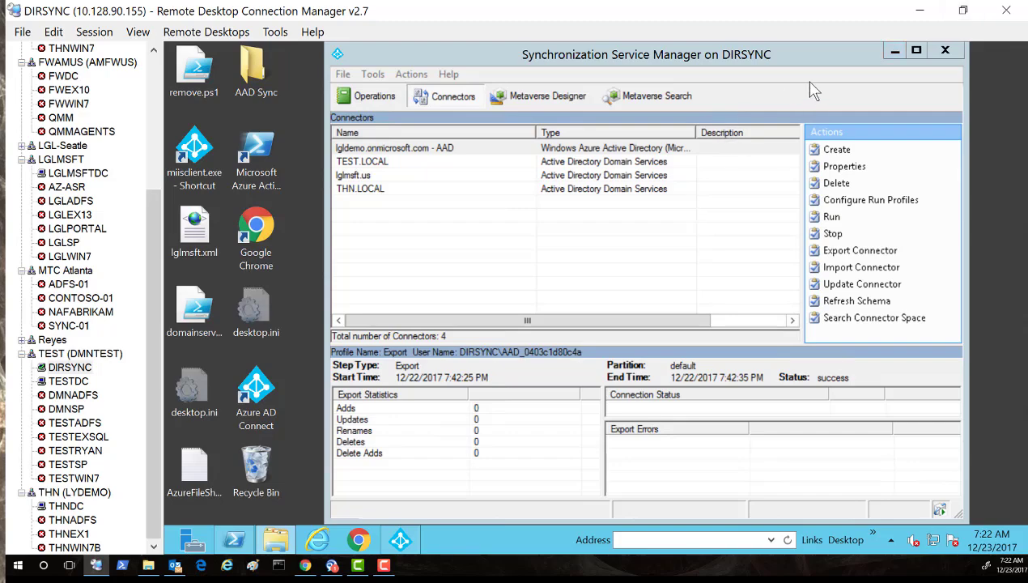
pyautogui.click(917, 12)
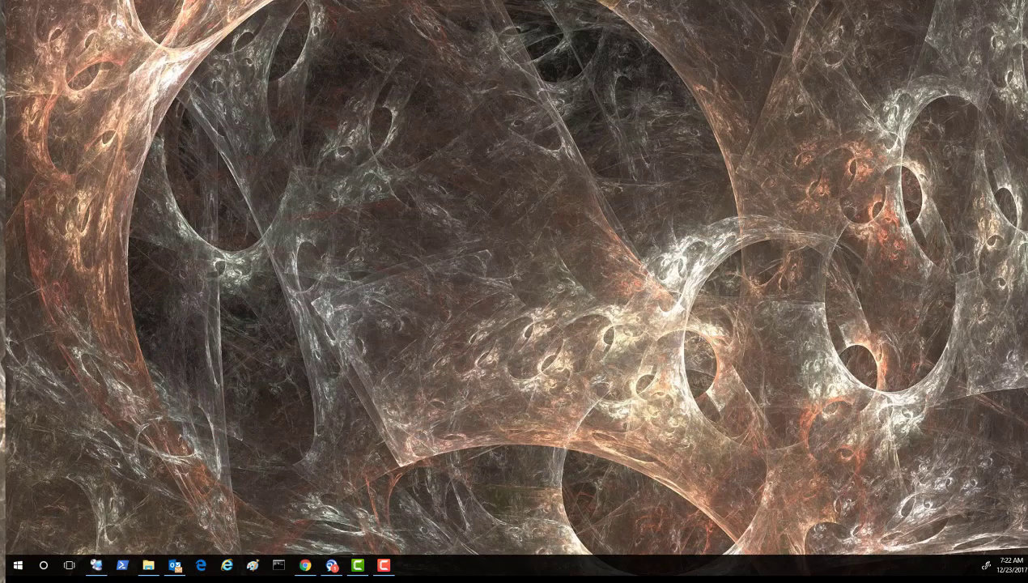
pyautogui.click(148, 564)
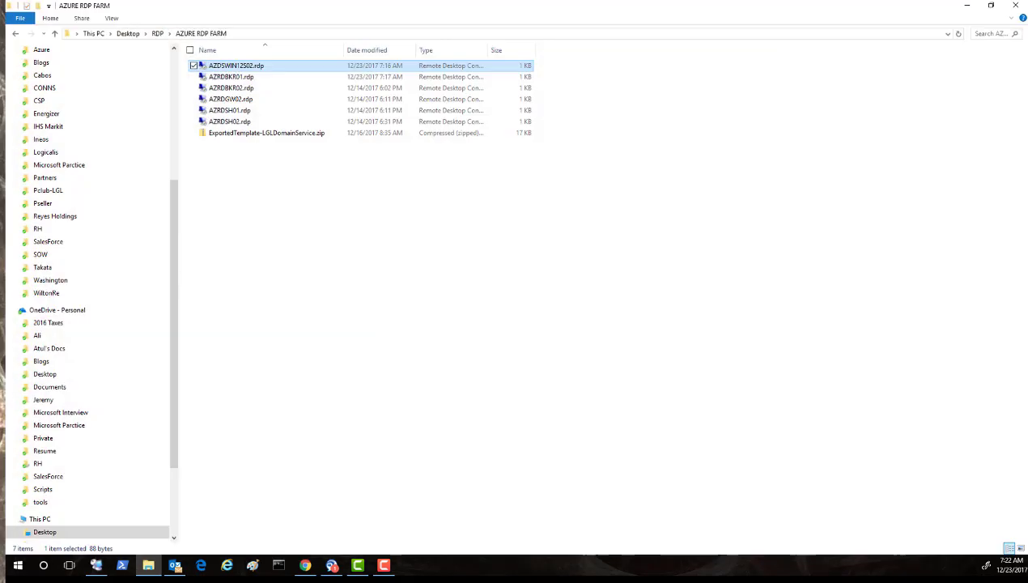
pyautogui.doubleClick(236, 71)
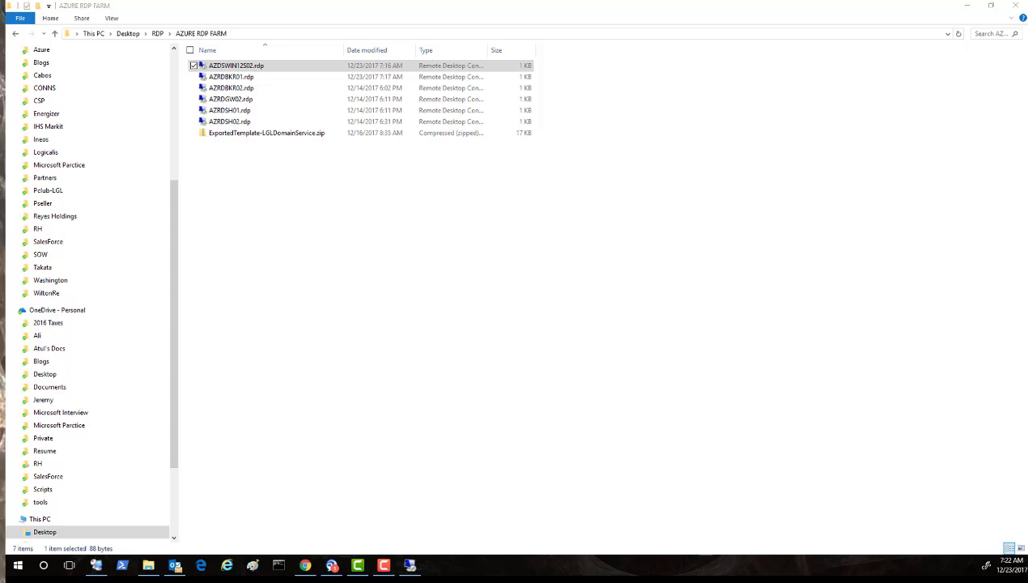
pyautogui.moveTo(259, 326); pyautogui.dragTo(420, 141)
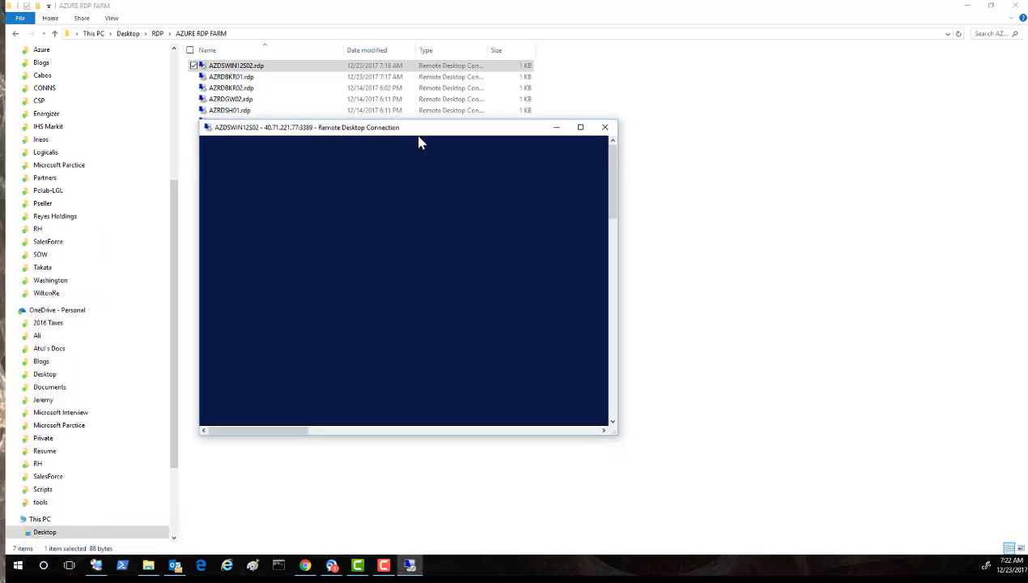
# Go full screen, dismiss the welcome notice, and launch Internet Explorer showing recent addresses.
pyautogui.click(582, 130)
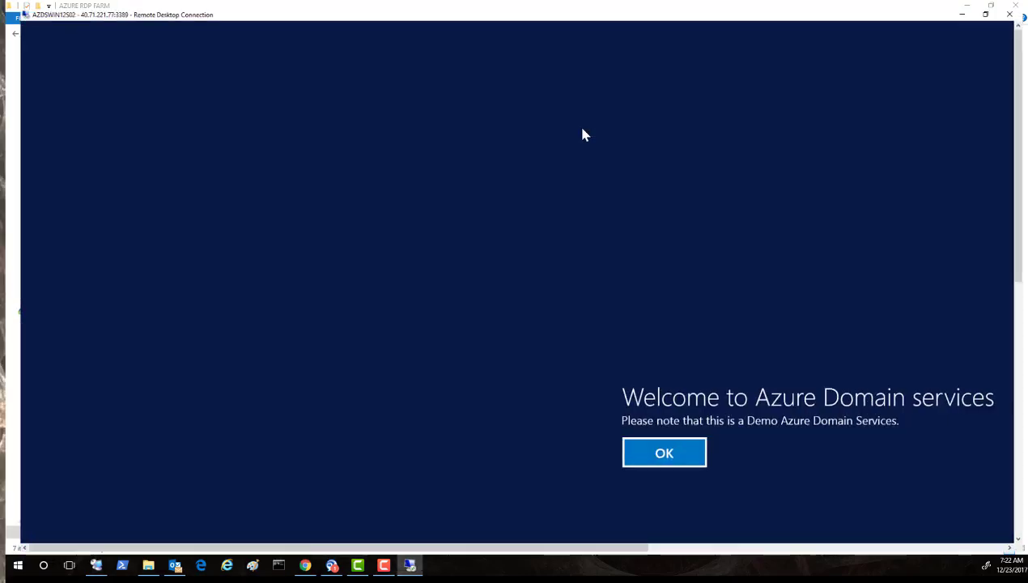
pyautogui.click(653, 461)
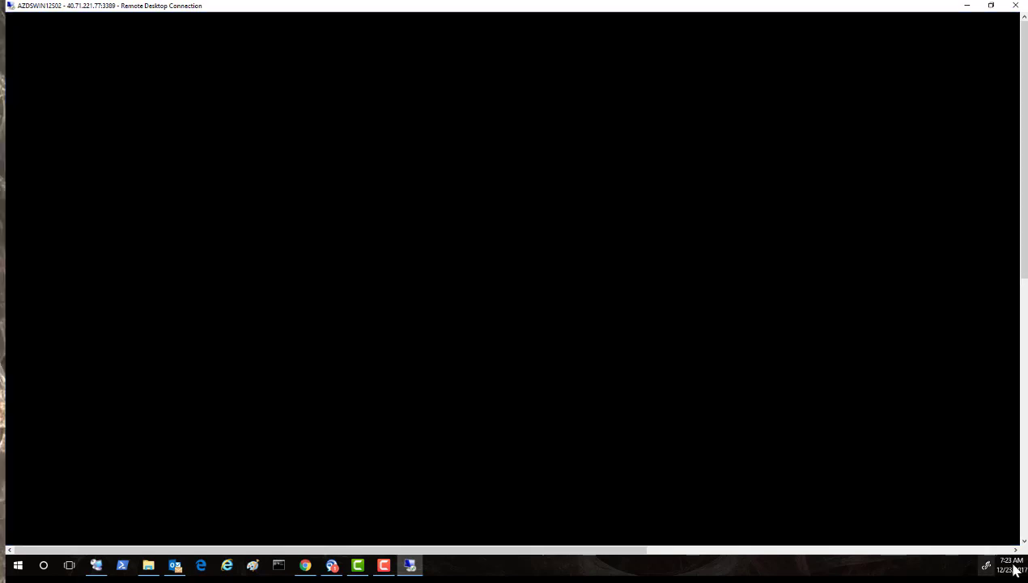
pyautogui.scroll(-10, 1022, 524)
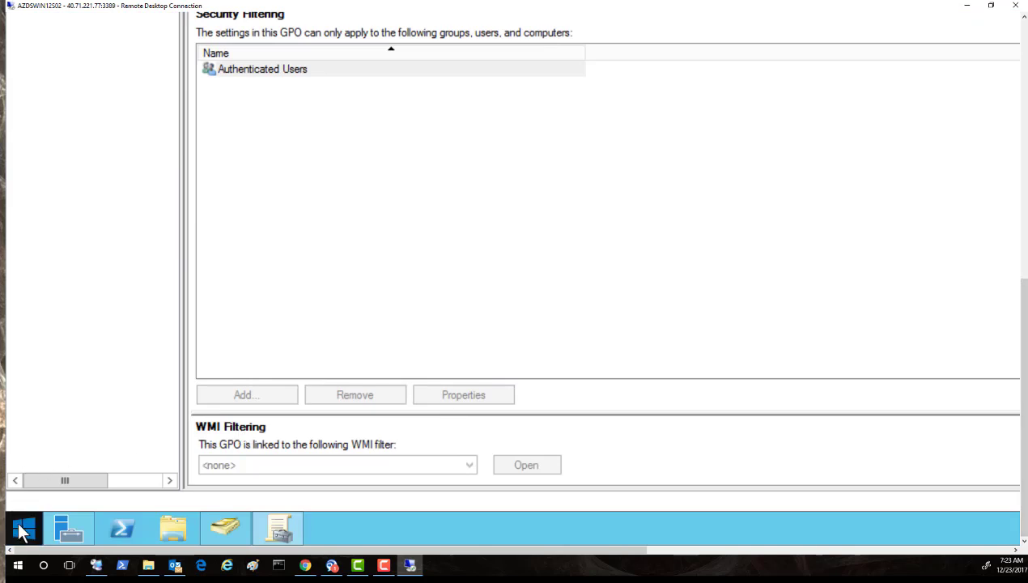
pyautogui.click(20, 532)
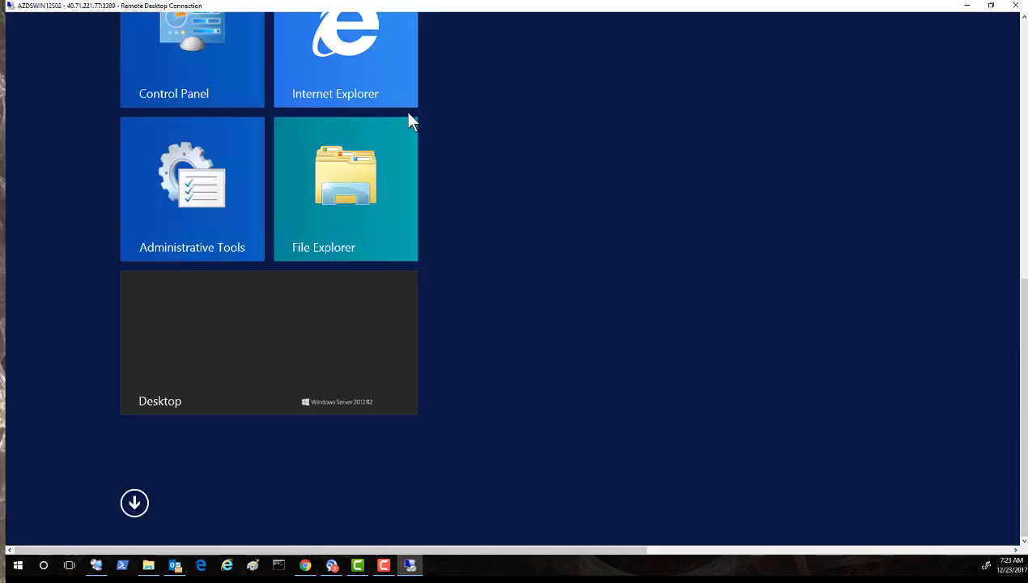
pyautogui.click(359, 86)
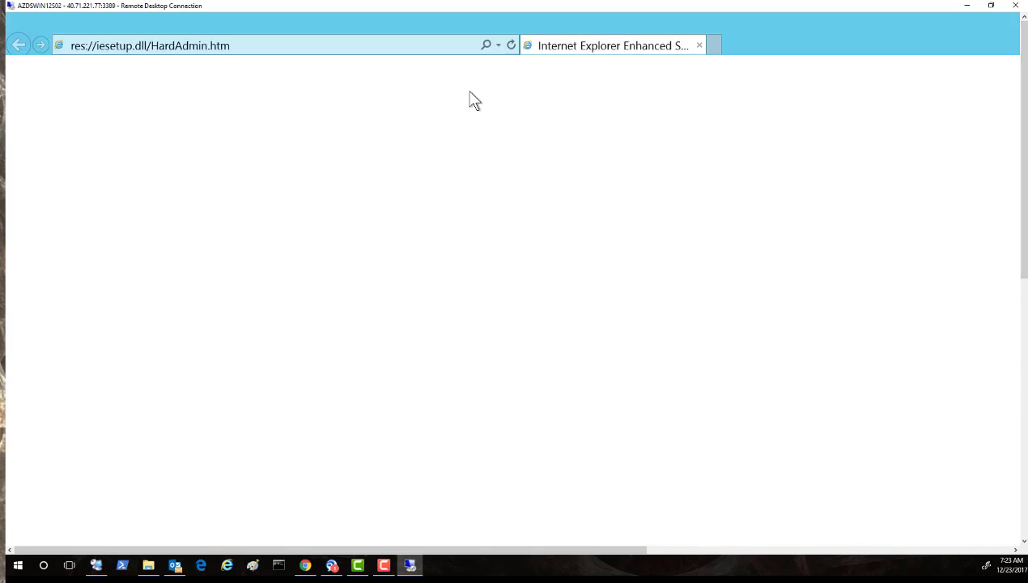
pyautogui.click(497, 45)
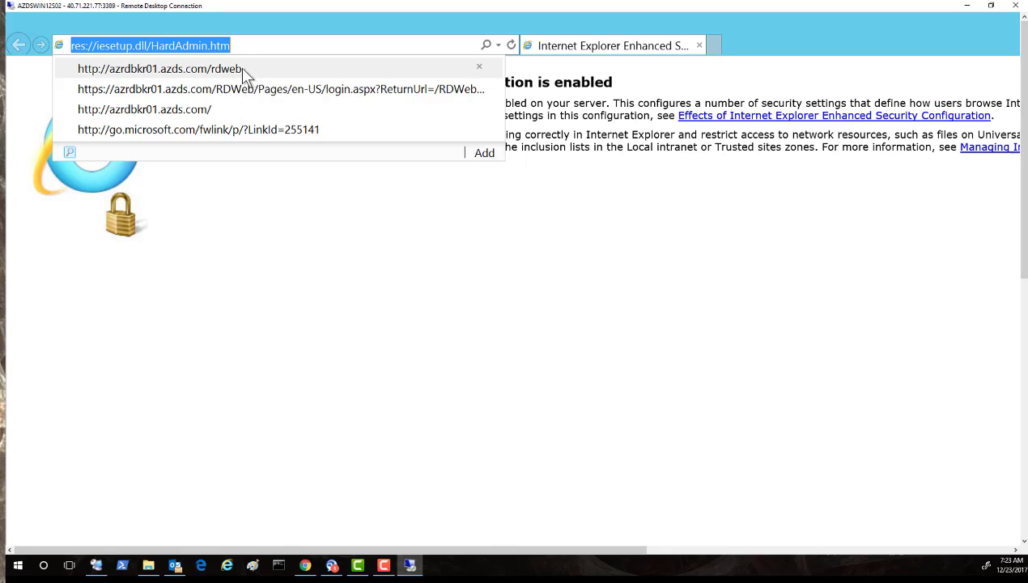
# Sign into RD Web Access at azrdbkr01.azds.com/rdweb as the domain test user, past the certificate warning.
pyautogui.click(245, 72)
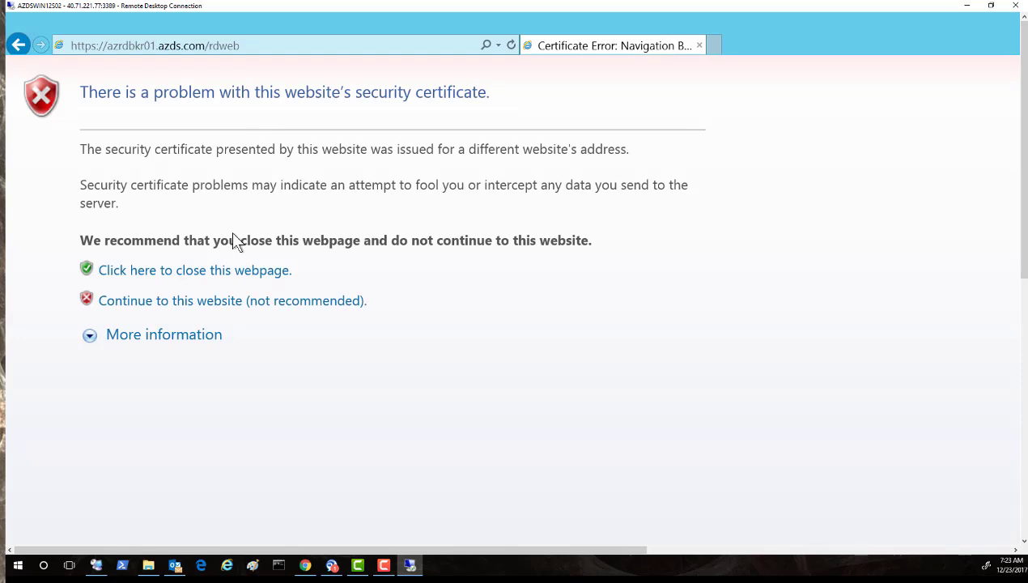
pyautogui.click(194, 302)
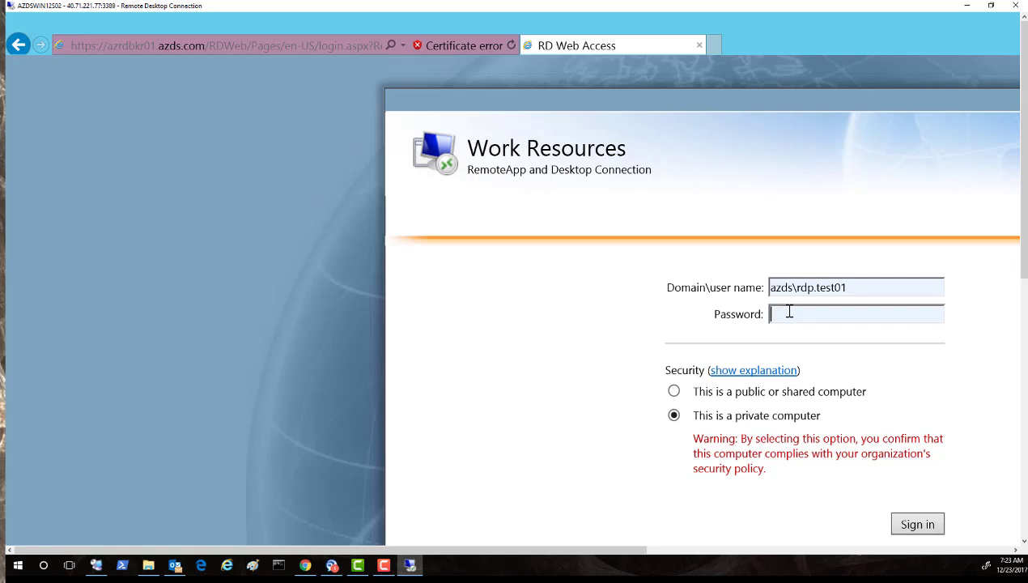
pyautogui.write('••••••••')
pyautogui.press('Return')
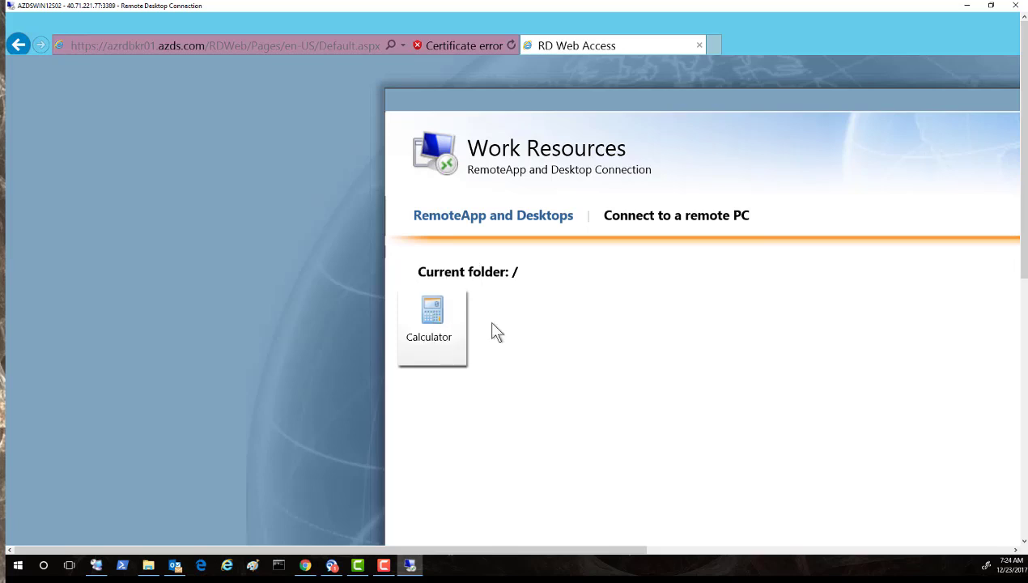
# Bring the new Remote Desktop connection forward and acknowledge its Azure Domain services welcome notice.
pyautogui.click(1023, 522)
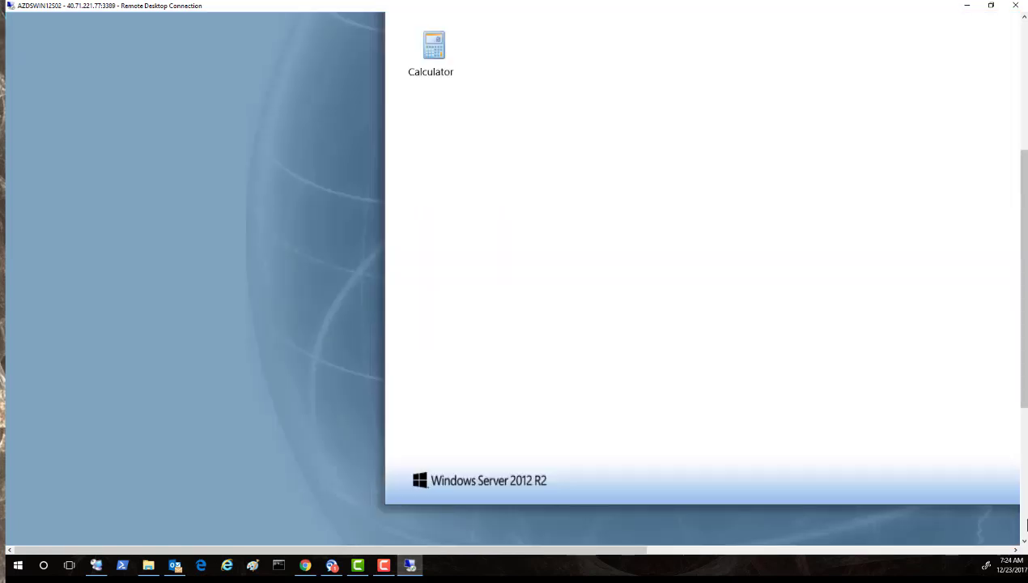
pyautogui.click(1024, 524)
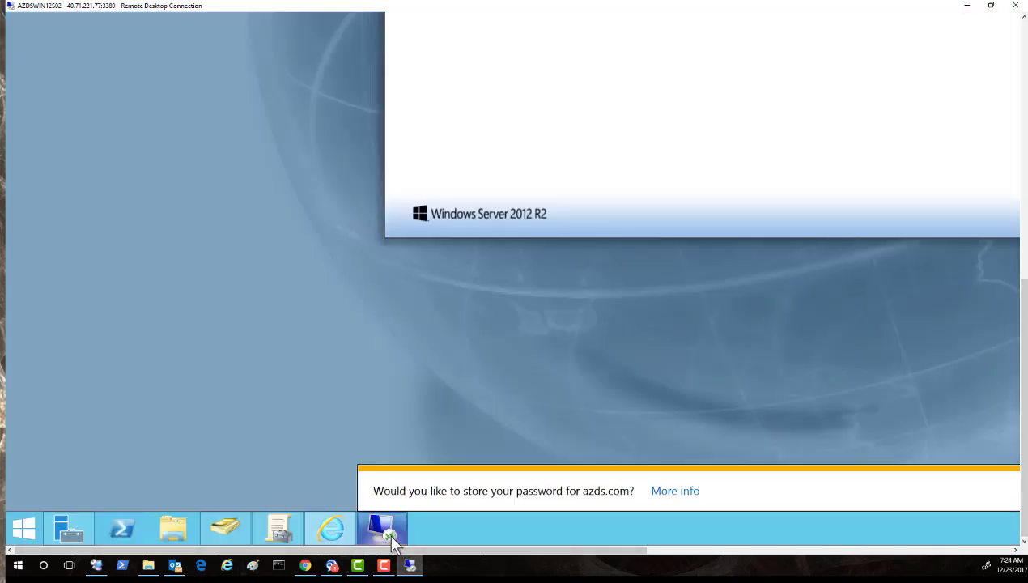
pyautogui.click(390, 539)
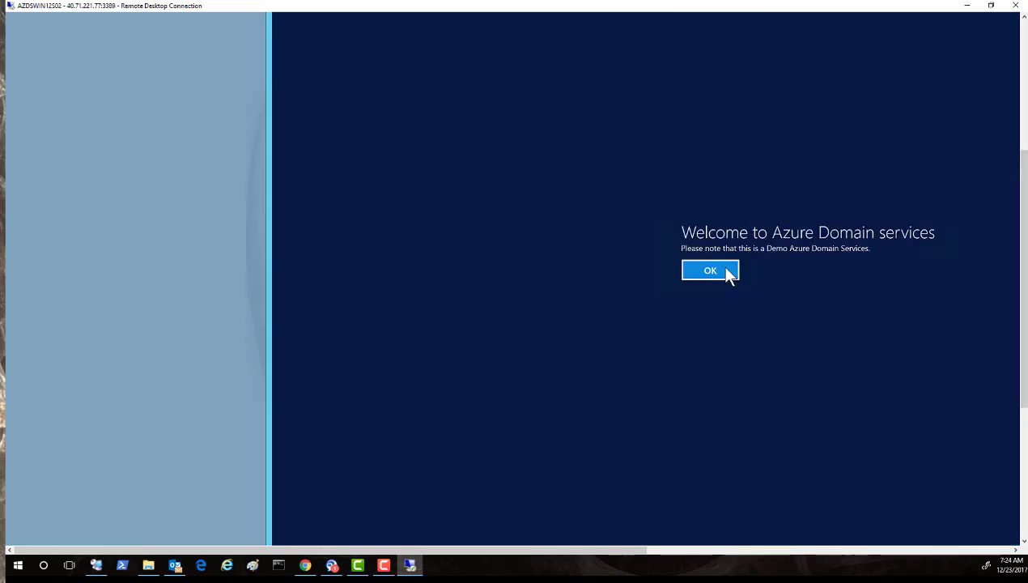
pyautogui.click(726, 269)
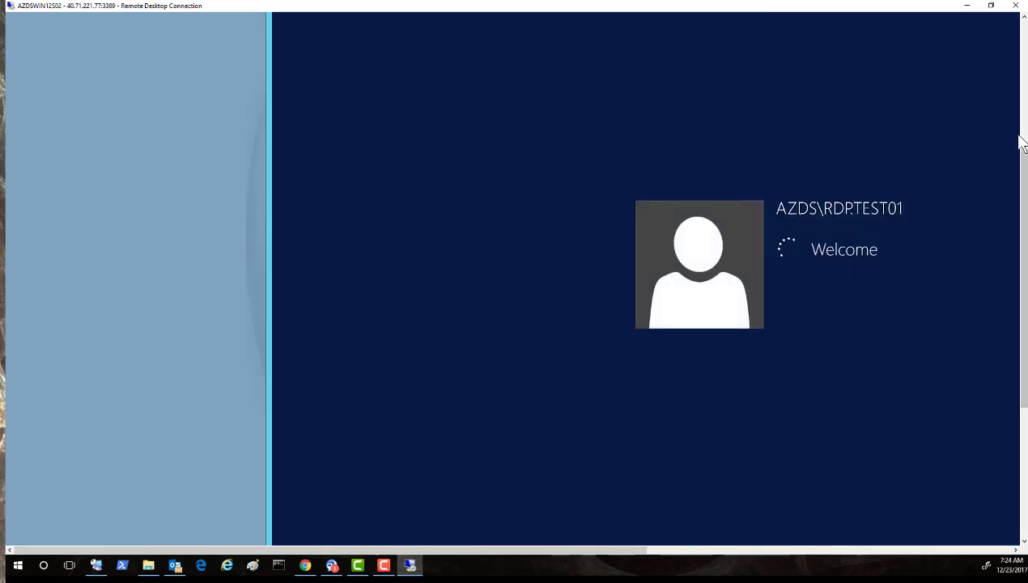